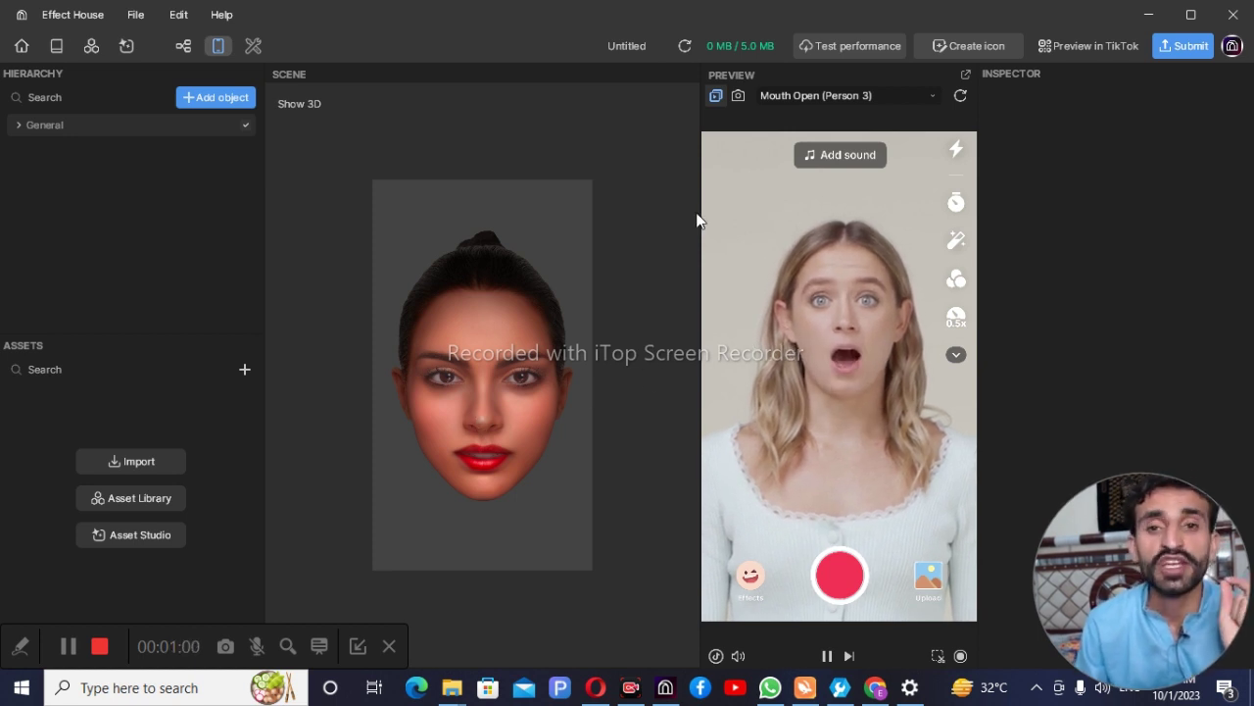
- Switch the preview video to Mouth Open (Person 2) and finally to Idle (Person 2)
click(877, 99)
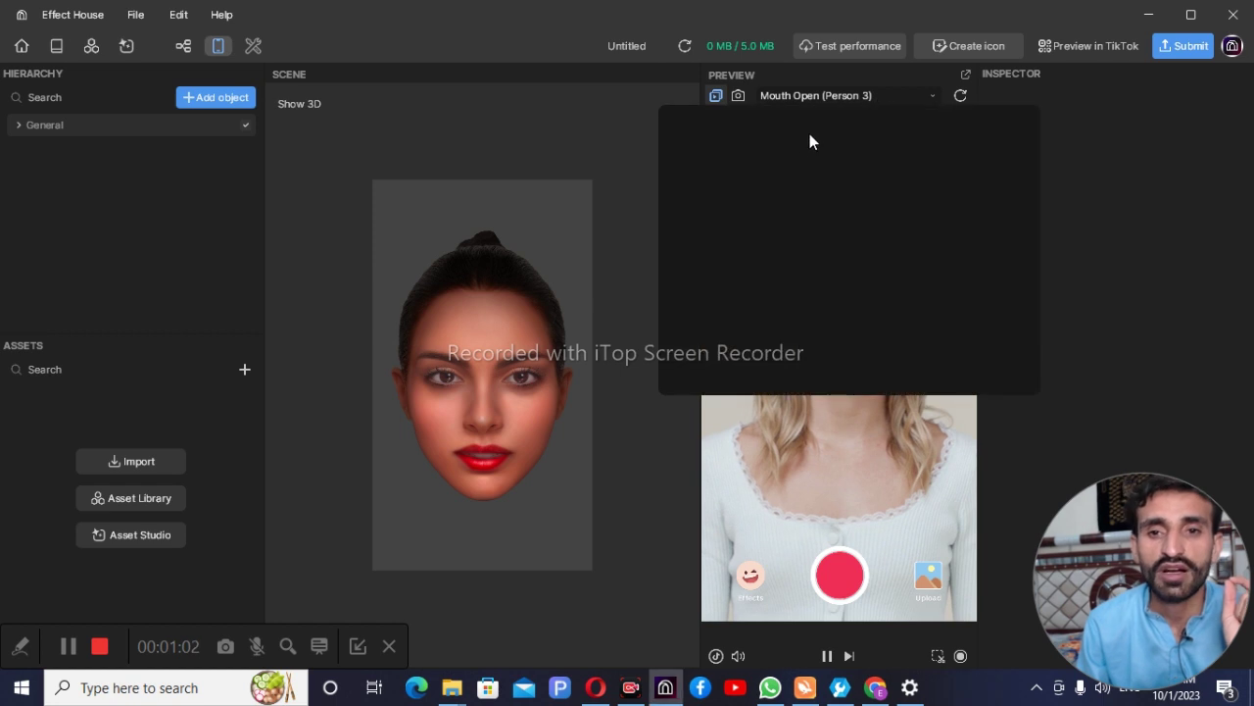
click(891, 149)
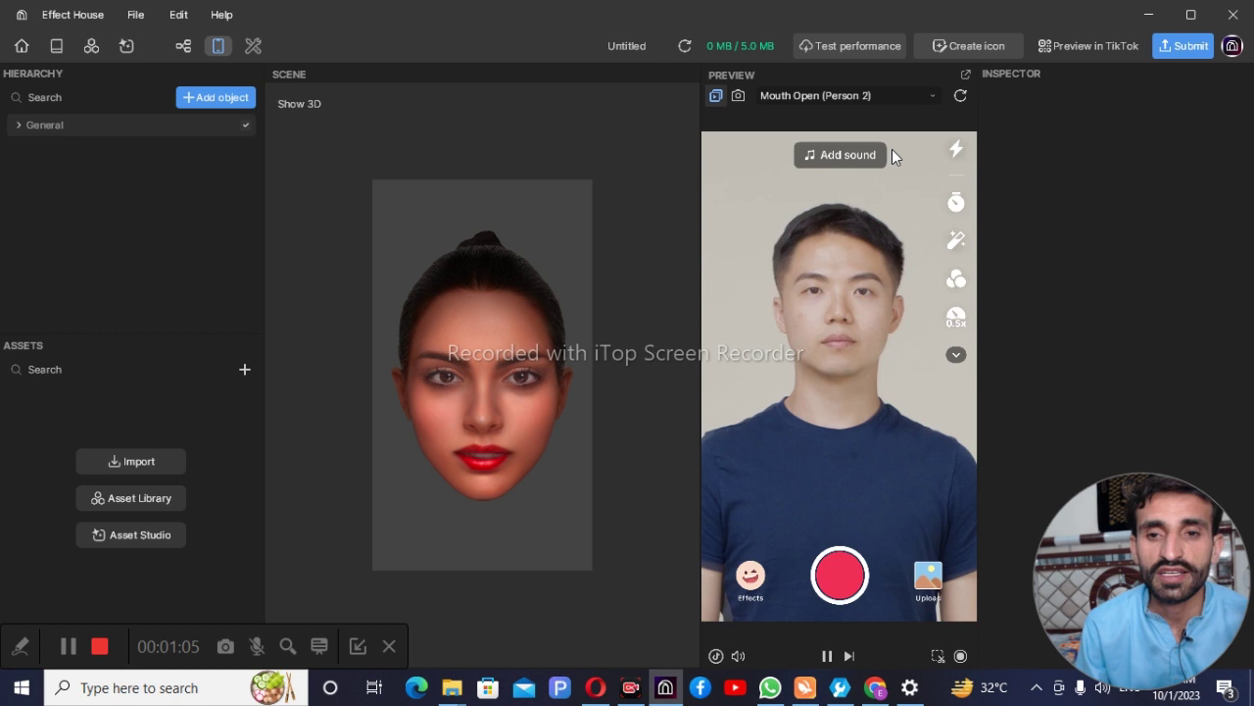
click(901, 100)
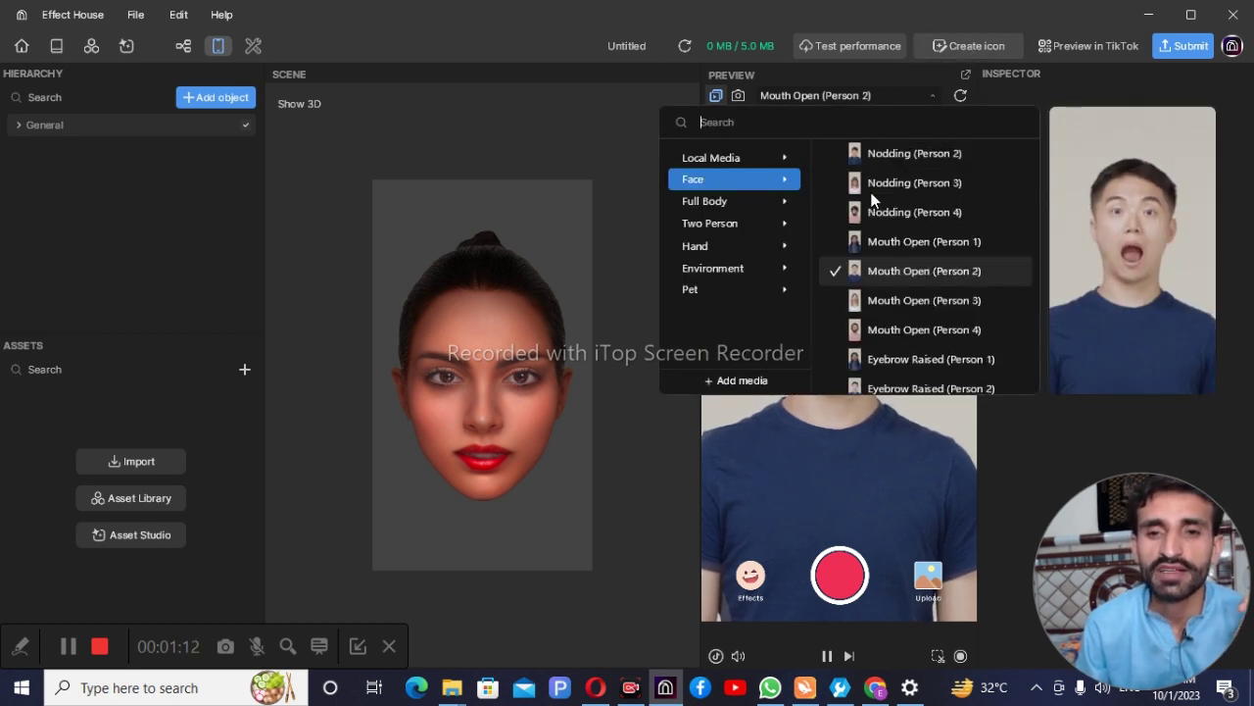
scroll(887, 191, up, 4)
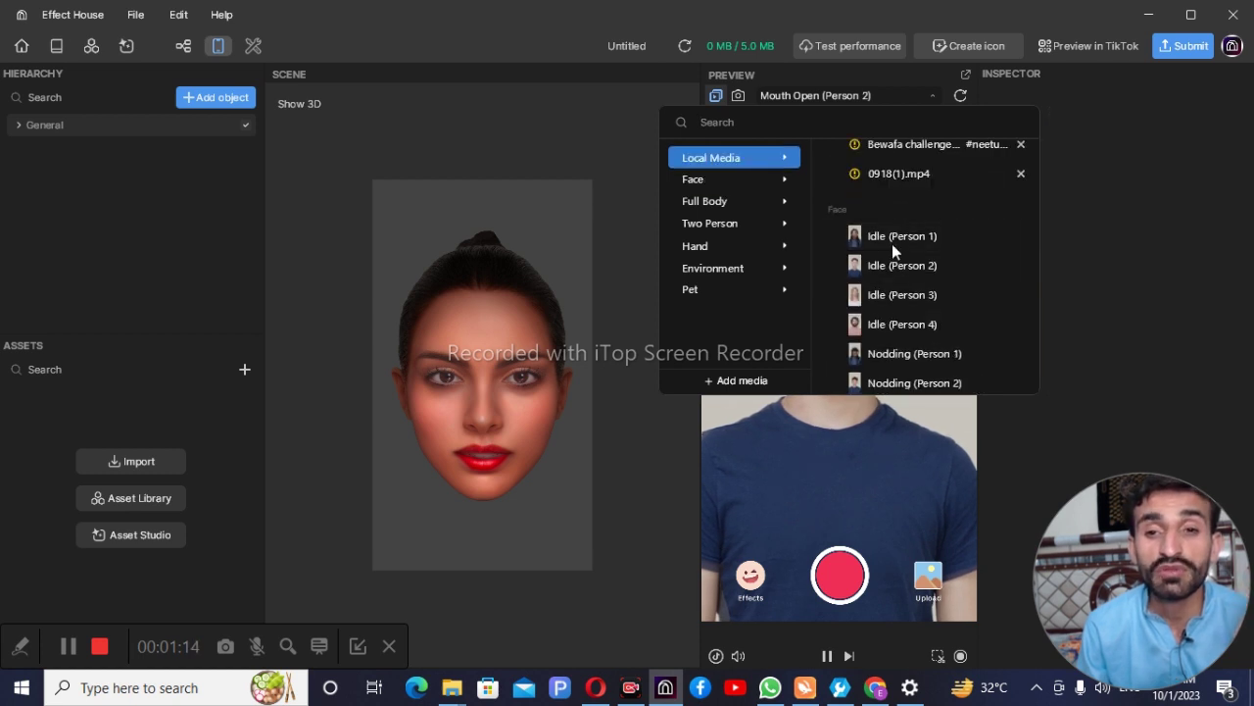
click(898, 267)
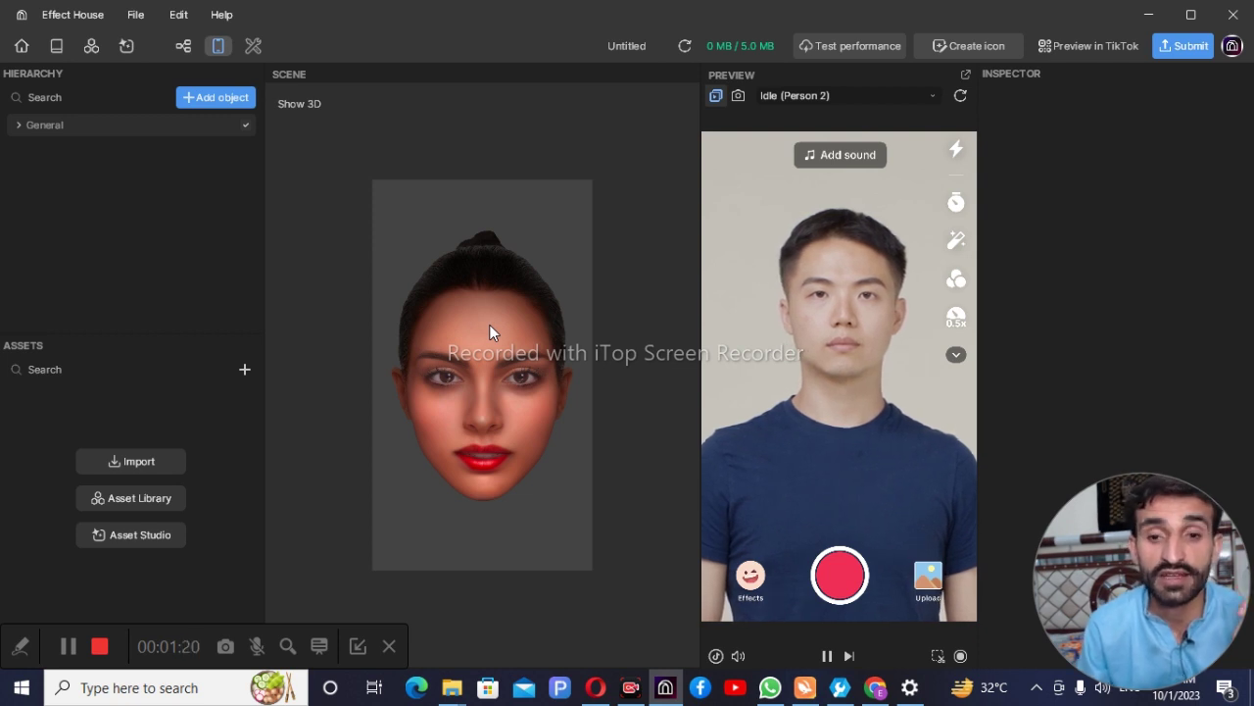
- Hide and restore the effect preview, and show the visual scripting graph
click(218, 46)
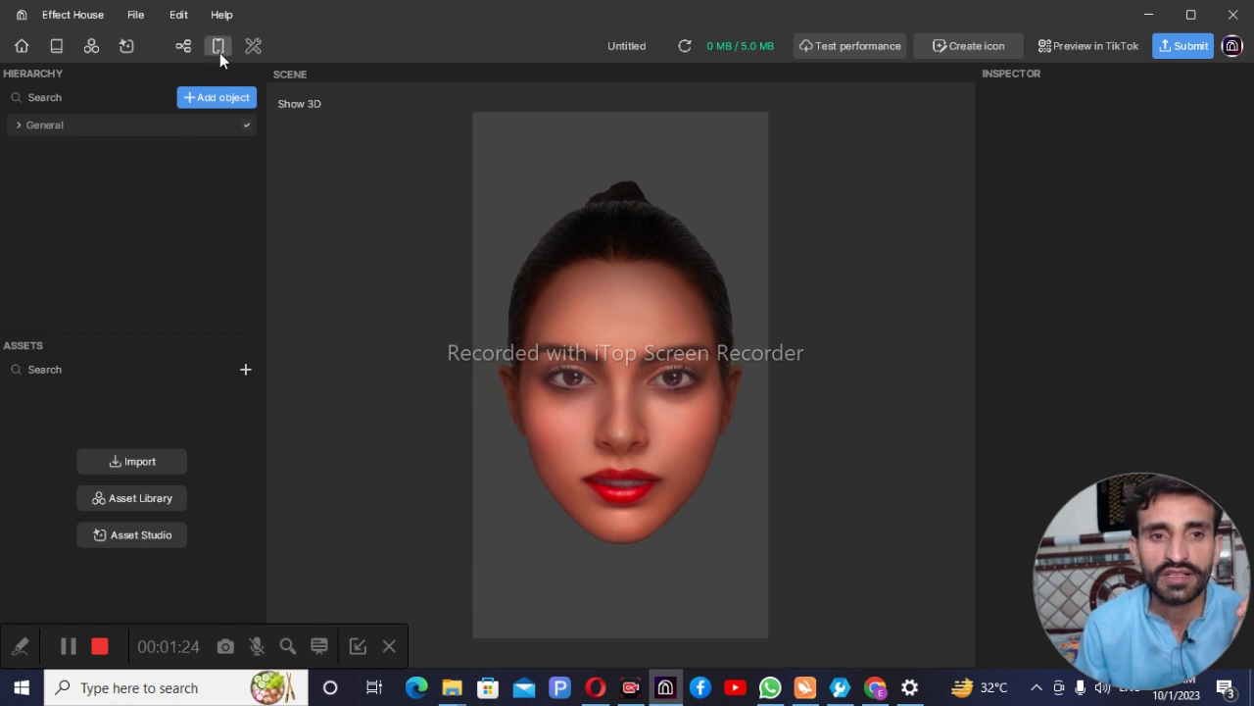
click(219, 53)
click(185, 44)
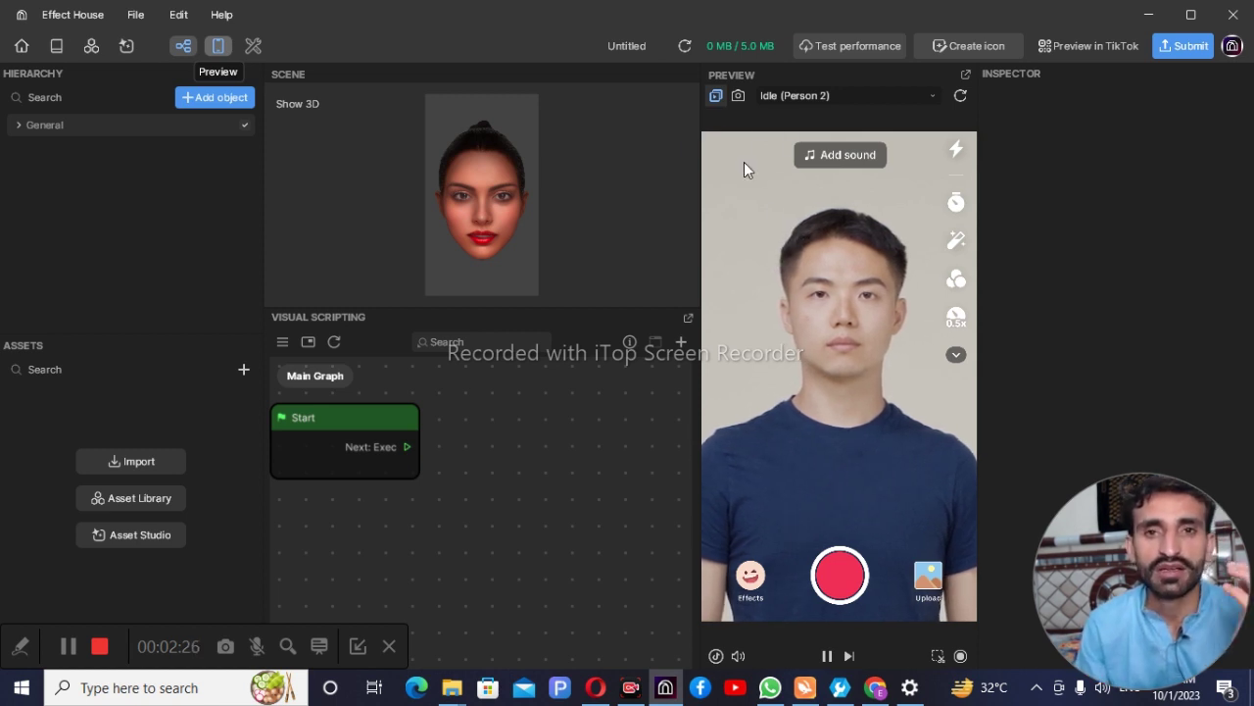
- Switch the preview source to the webcam and back to the sample video
click(739, 96)
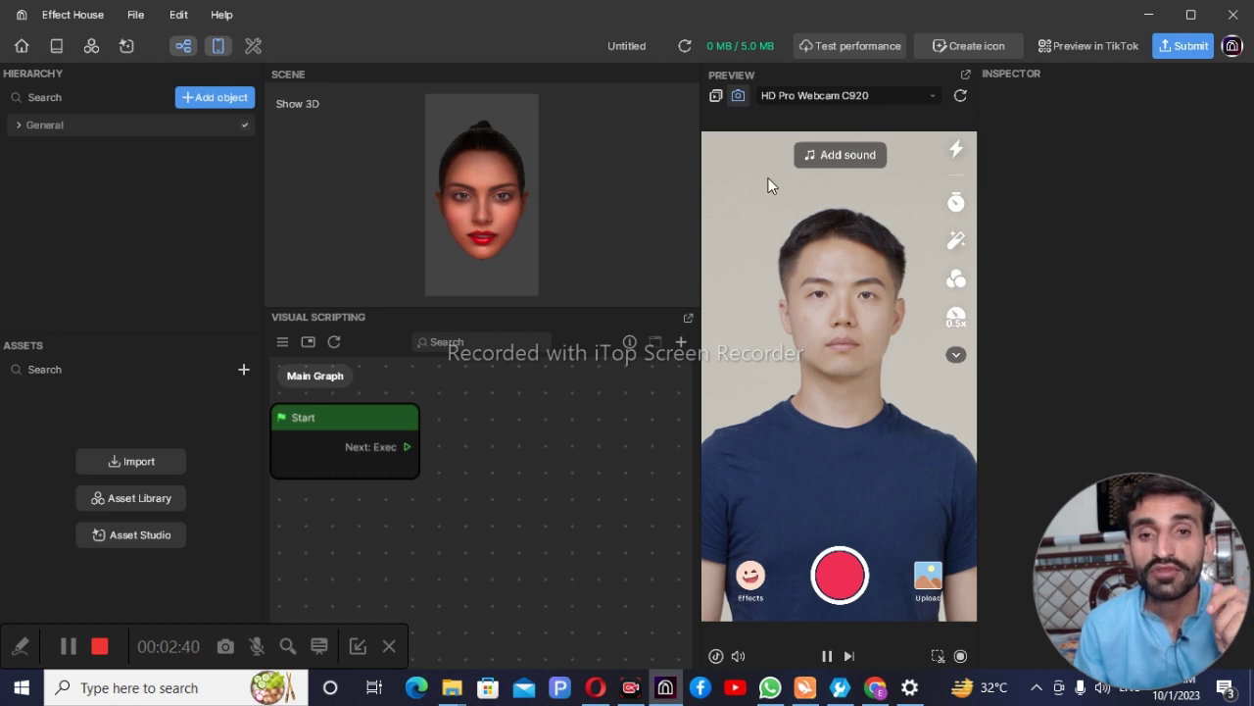
click(715, 95)
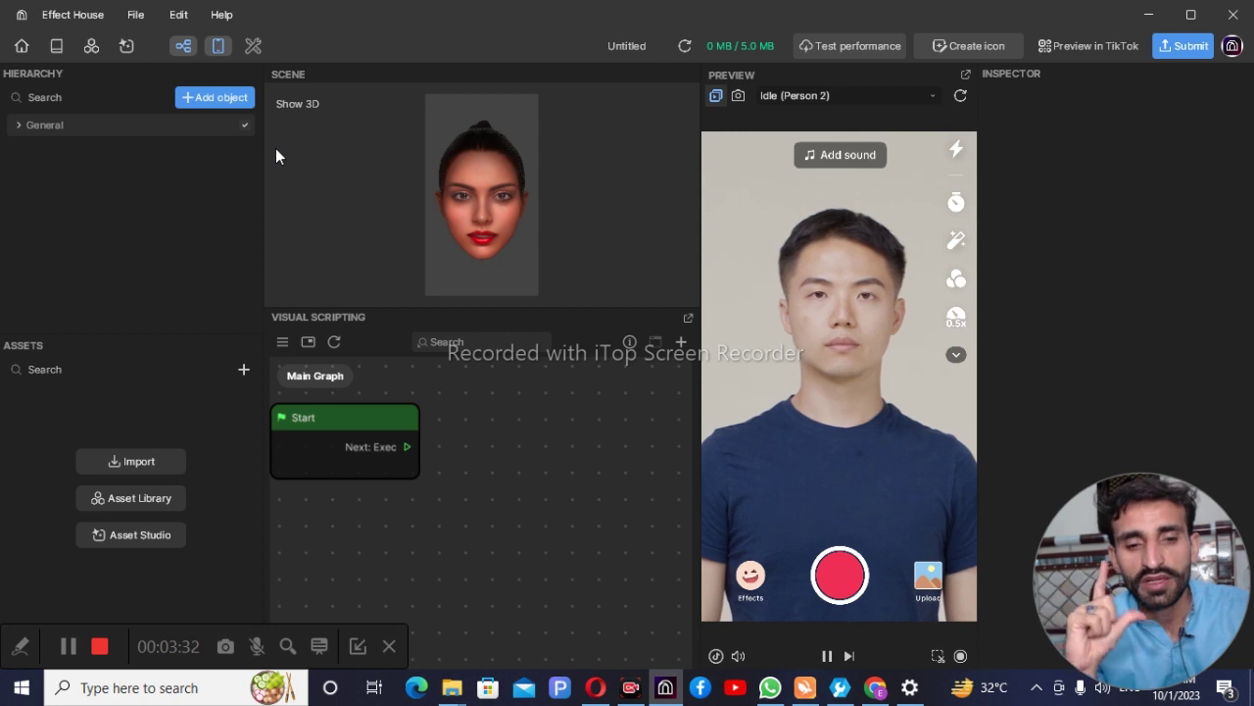
- Add a Portrait Segmentation effect to the scene
click(223, 98)
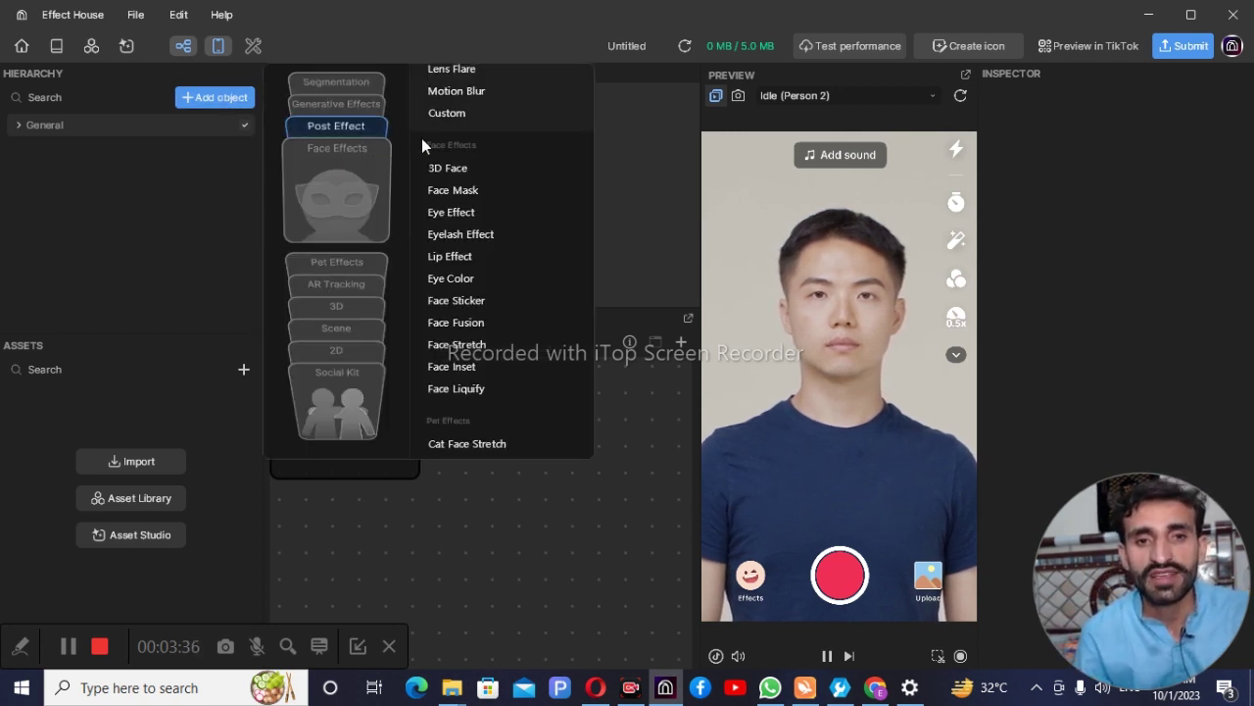
scroll(478, 135, up, 6)
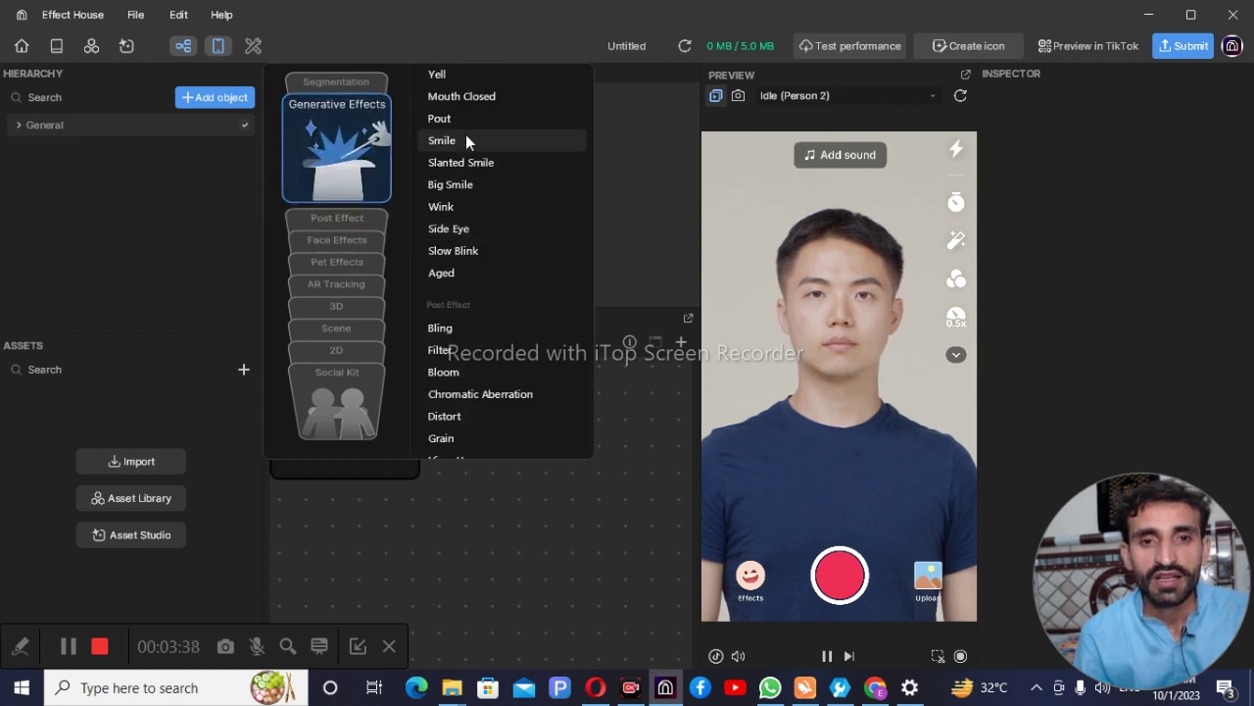
scroll(465, 137, up, 4)
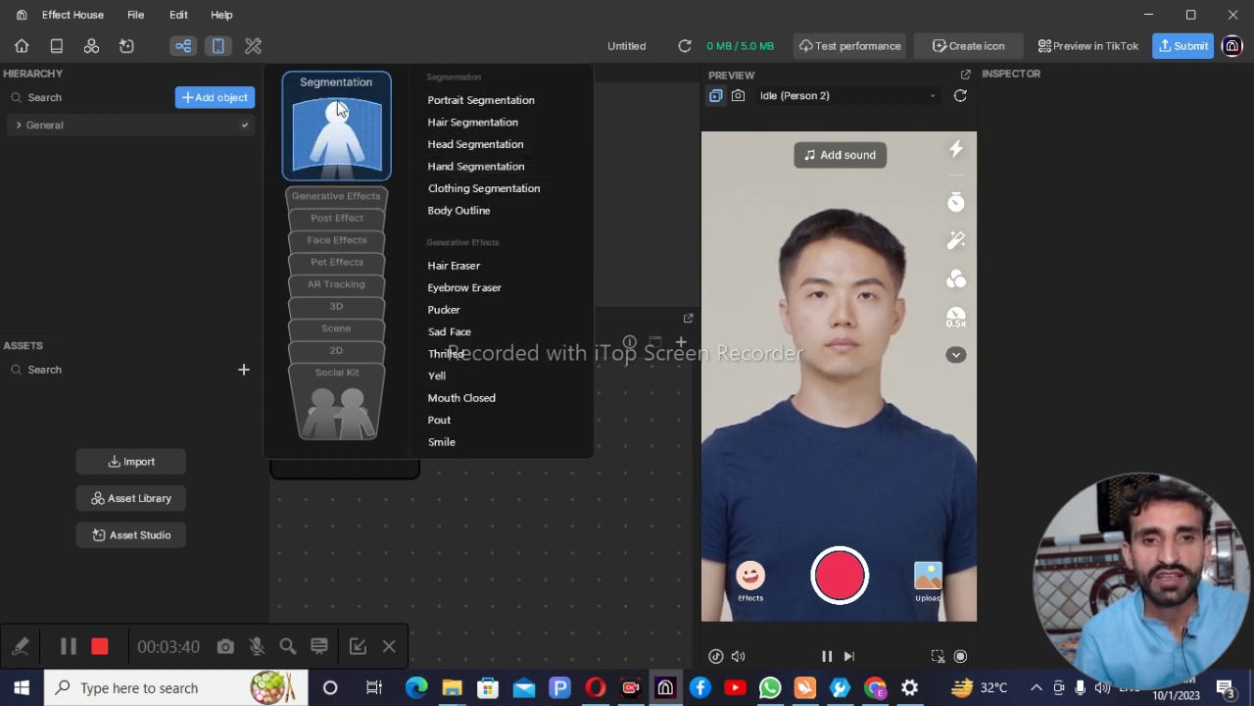
click(465, 101)
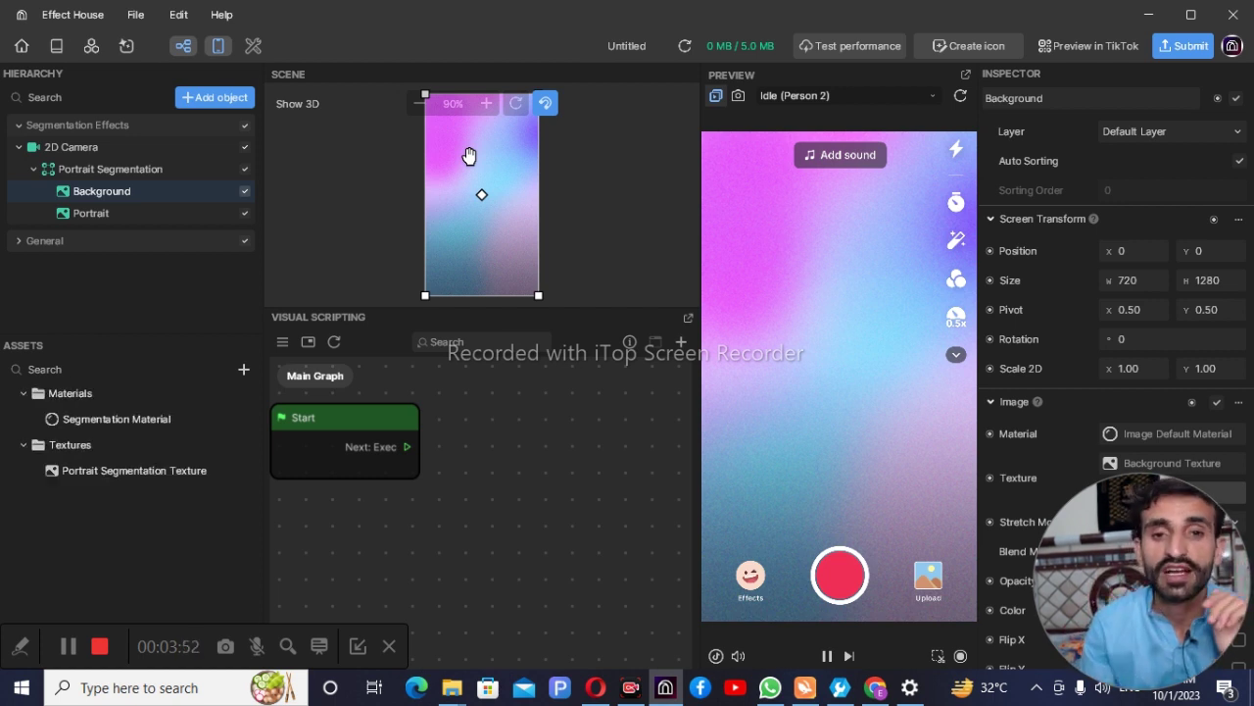
- Move the Background image sideways out of the frame to X -720, Y 0
drag(491, 157, 391, 159)
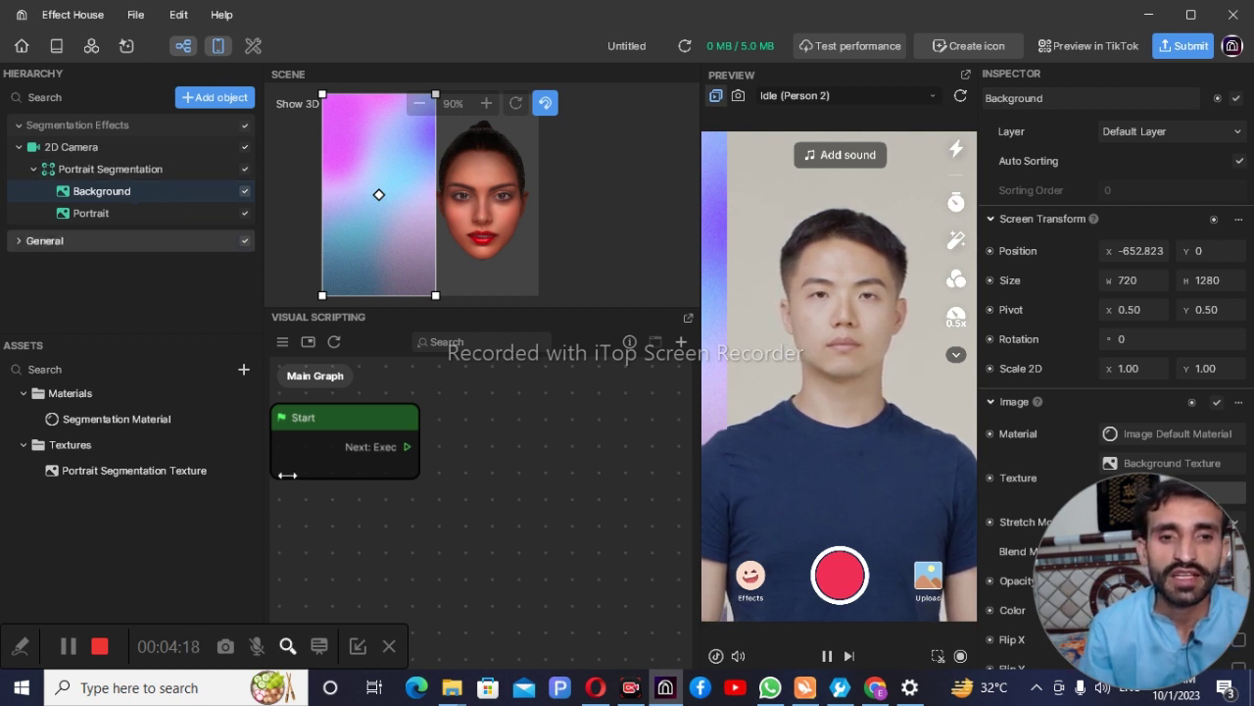
click(287, 646)
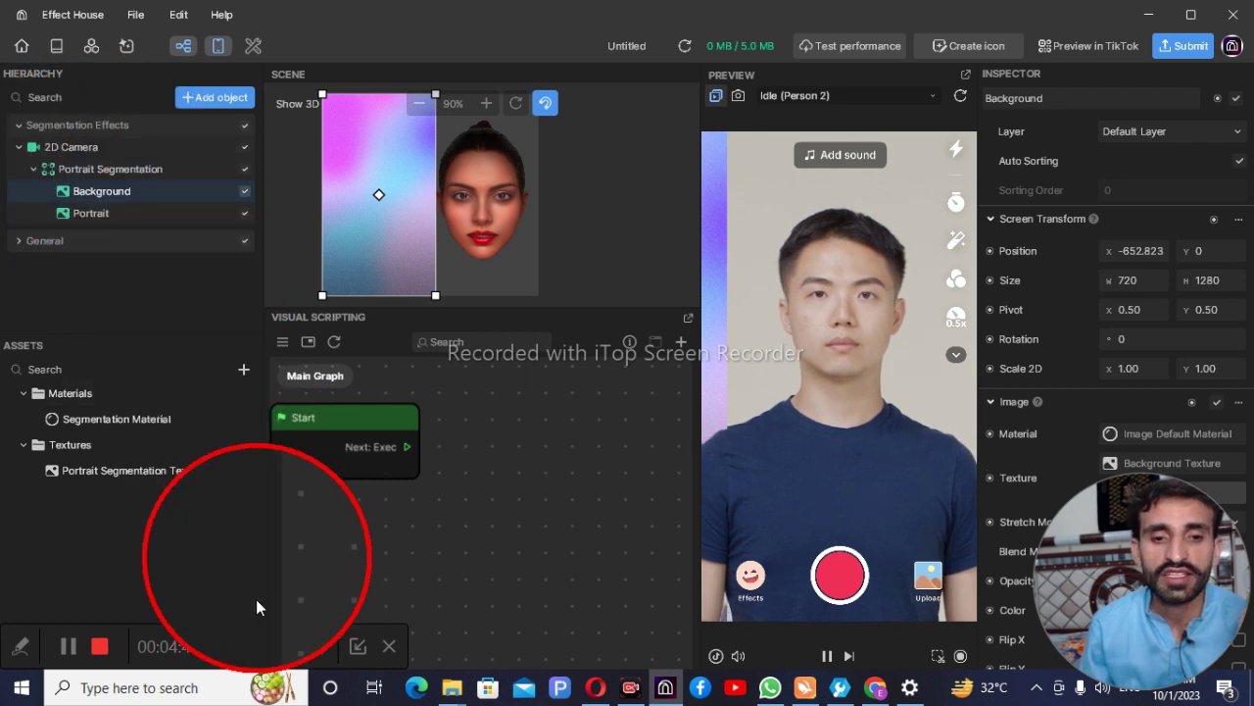
click(287, 648)
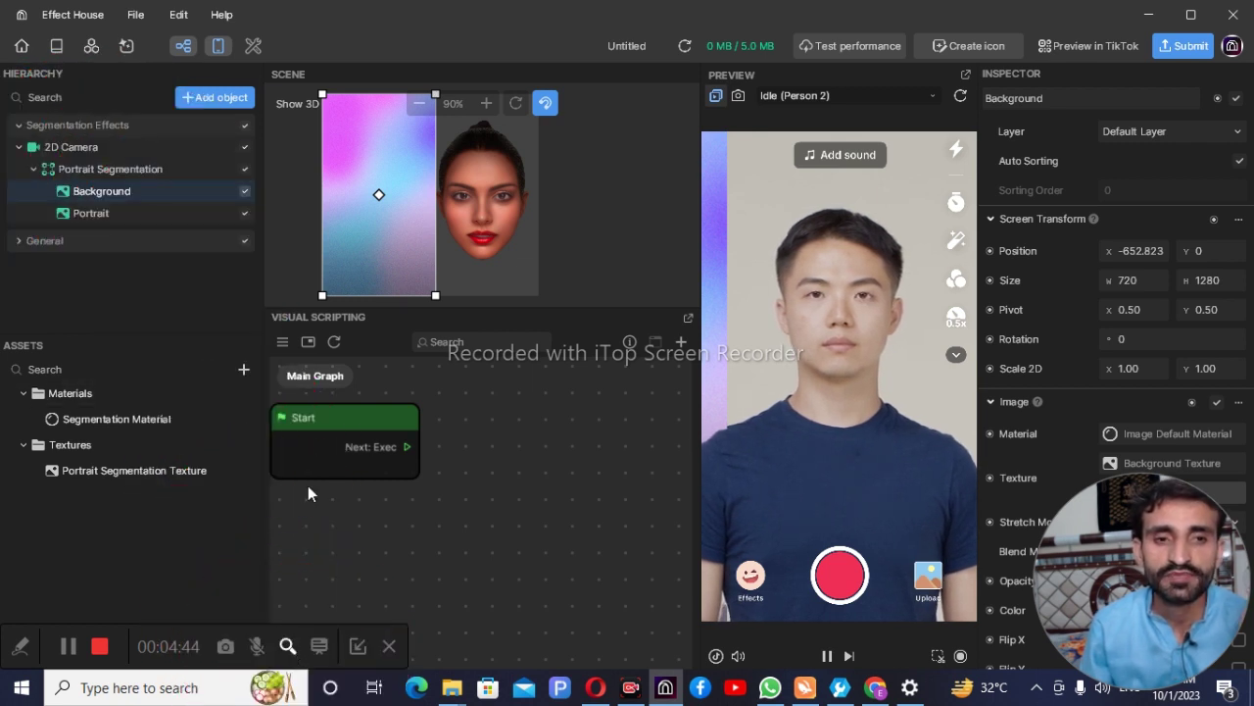
drag(380, 170, 355, 174)
drag(1122, 548, 74, 556)
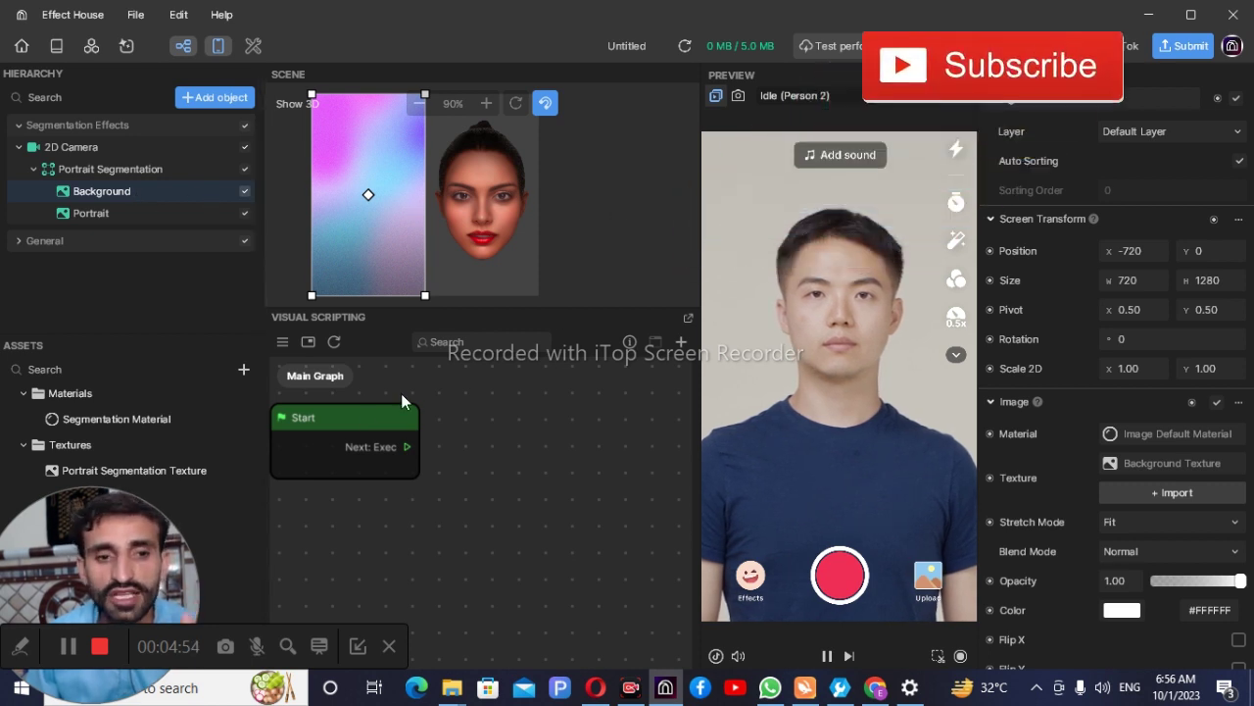
- Import the image 12 from Local Disk (E:) as the Background's texture
click(243, 369)
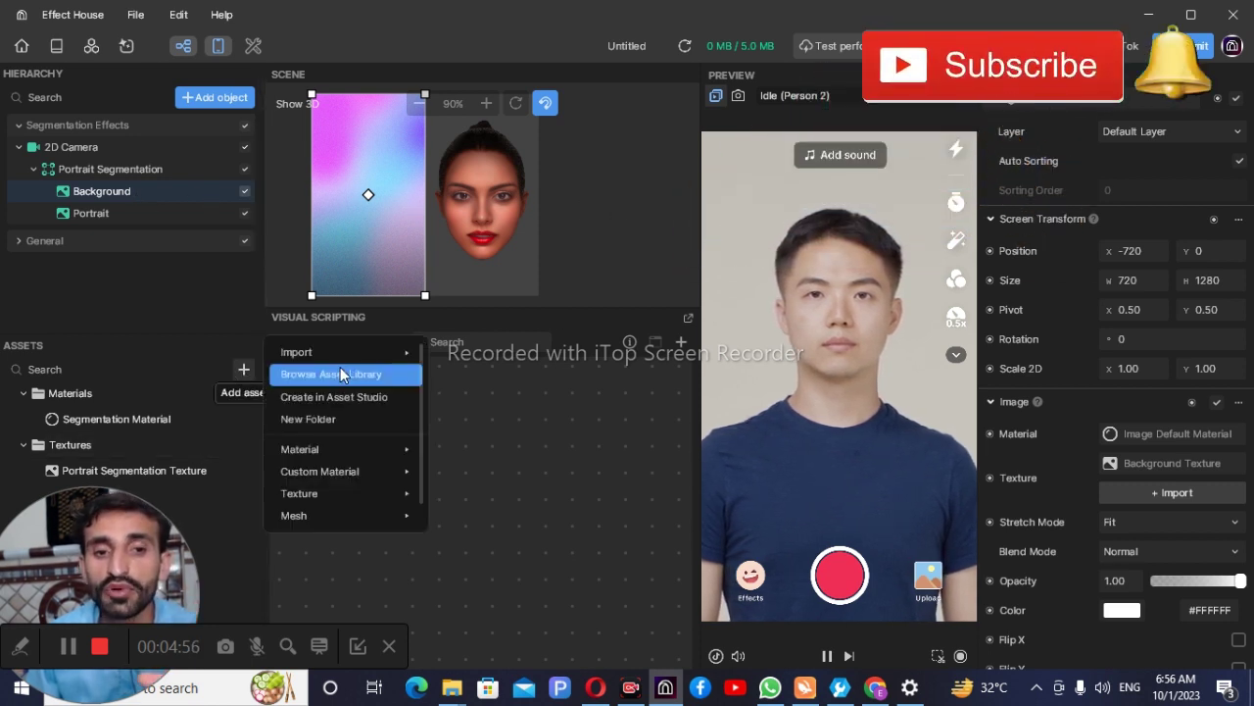
mouse_move(349, 353)
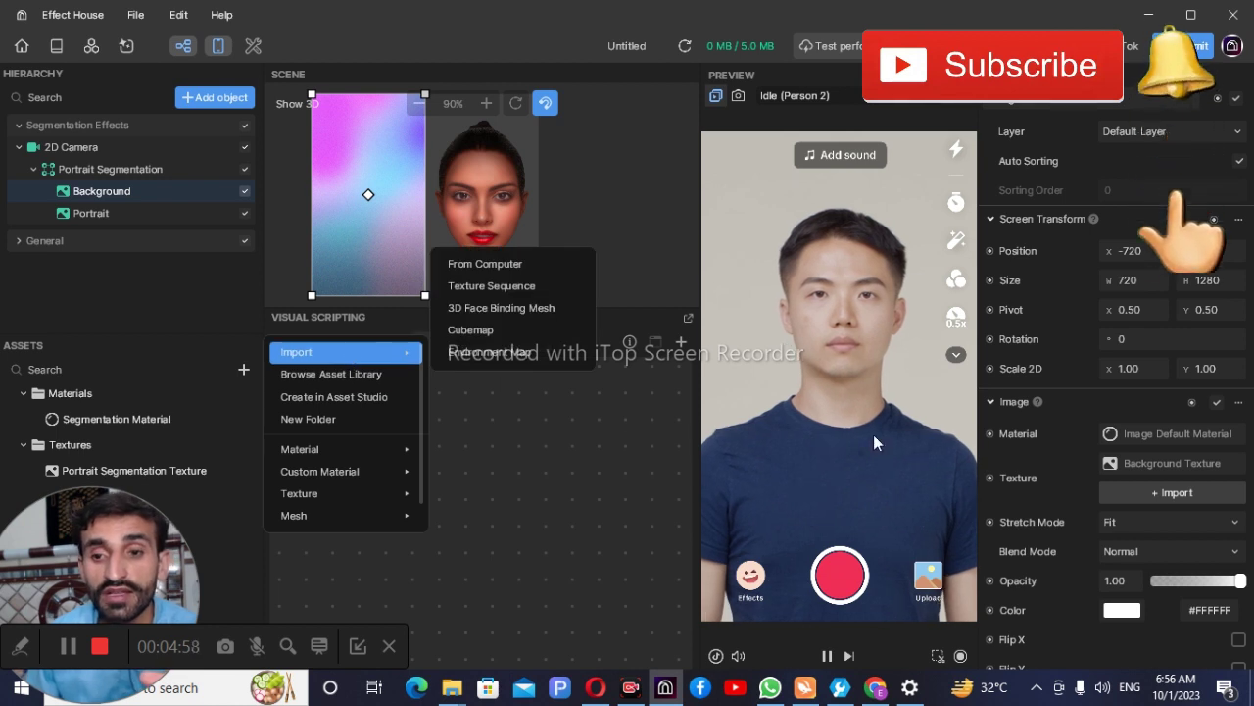
click(1174, 493)
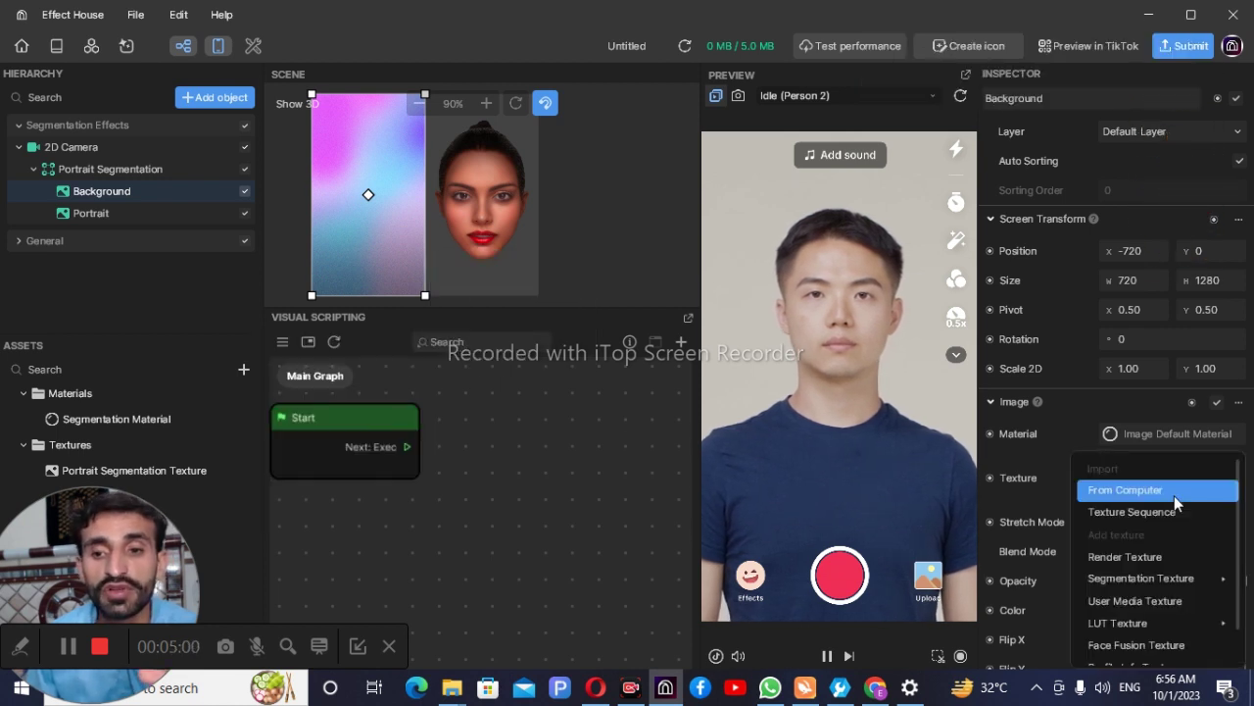
click(1136, 490)
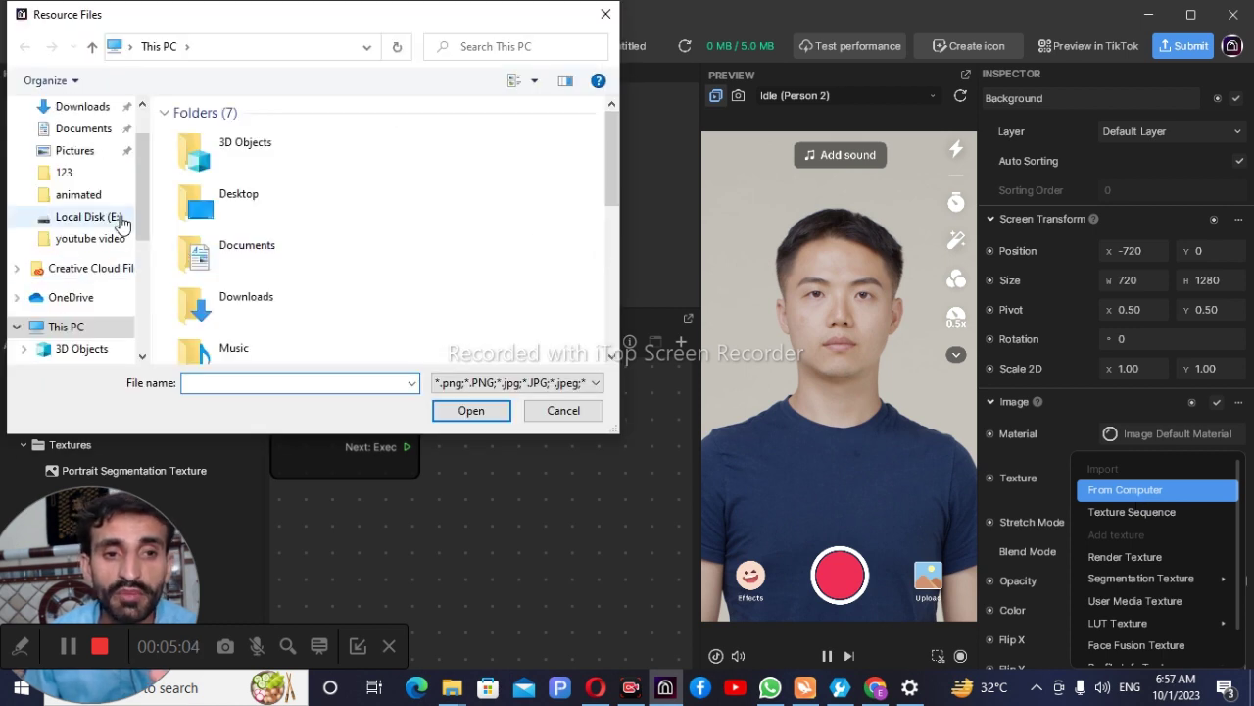
click(113, 216)
scroll(367, 235, down, 2)
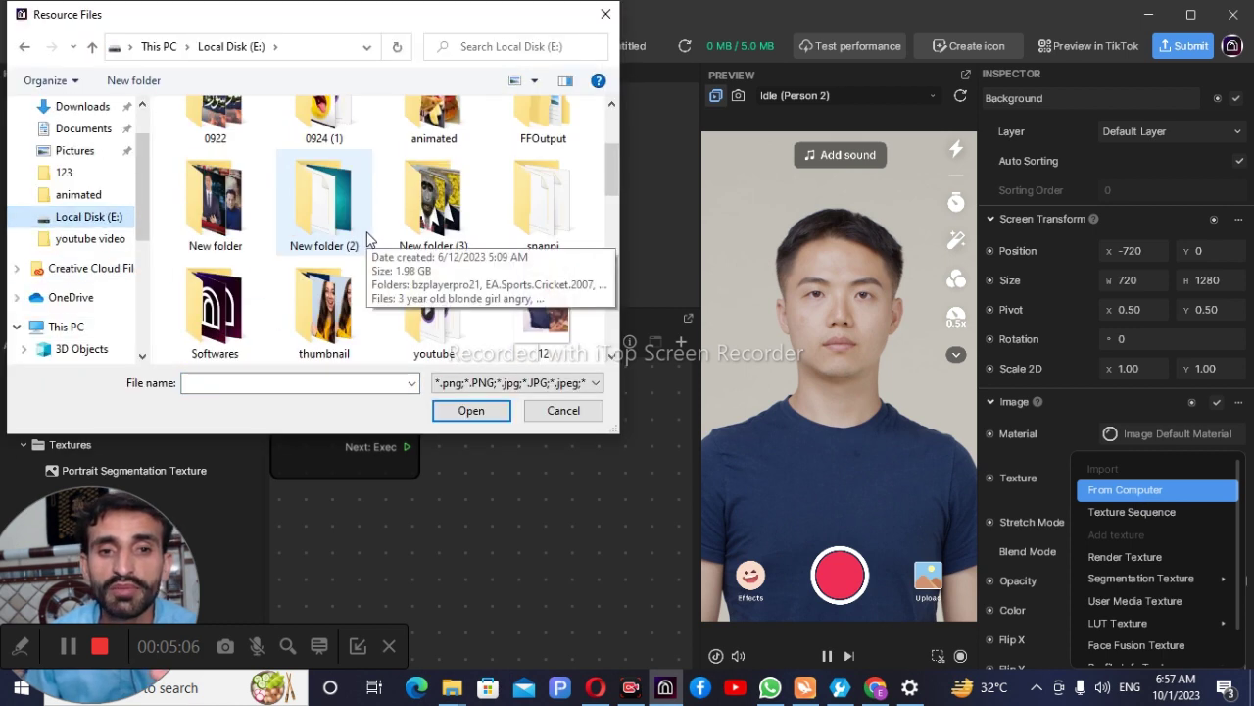
scroll(368, 235, down, 3)
scroll(421, 256, down, 6)
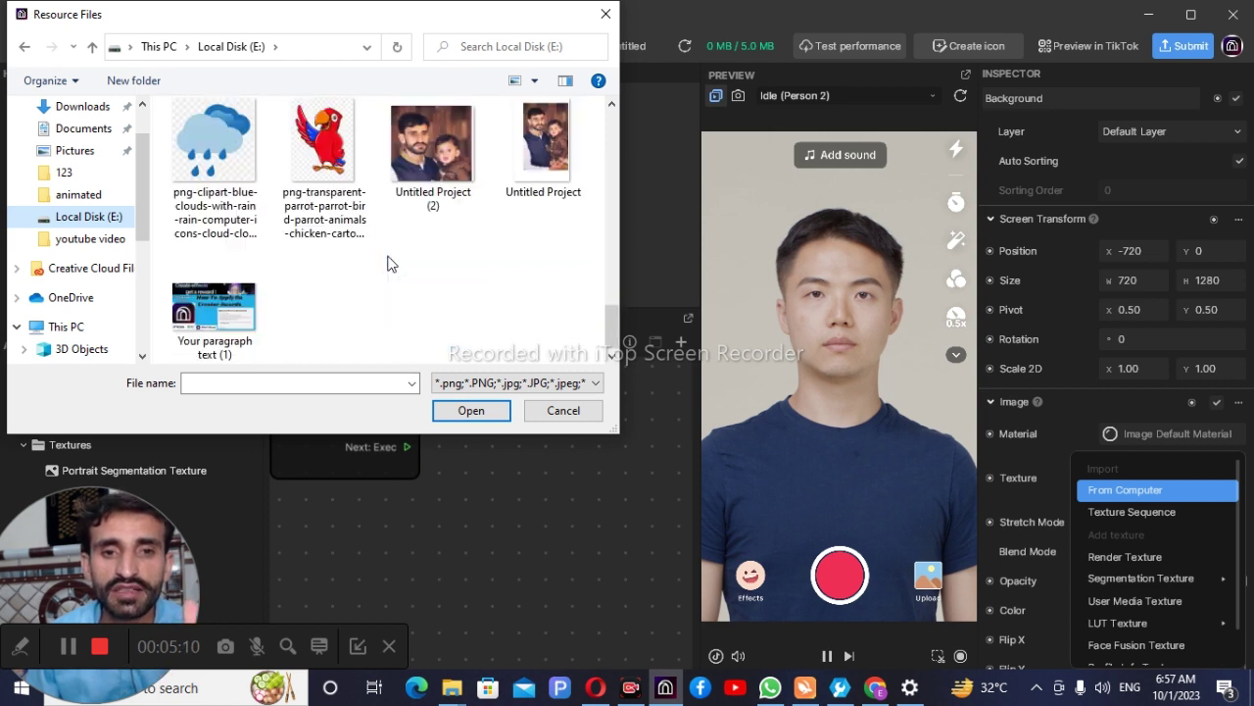
scroll(387, 263, up, 1)
scroll(407, 240, up, 4)
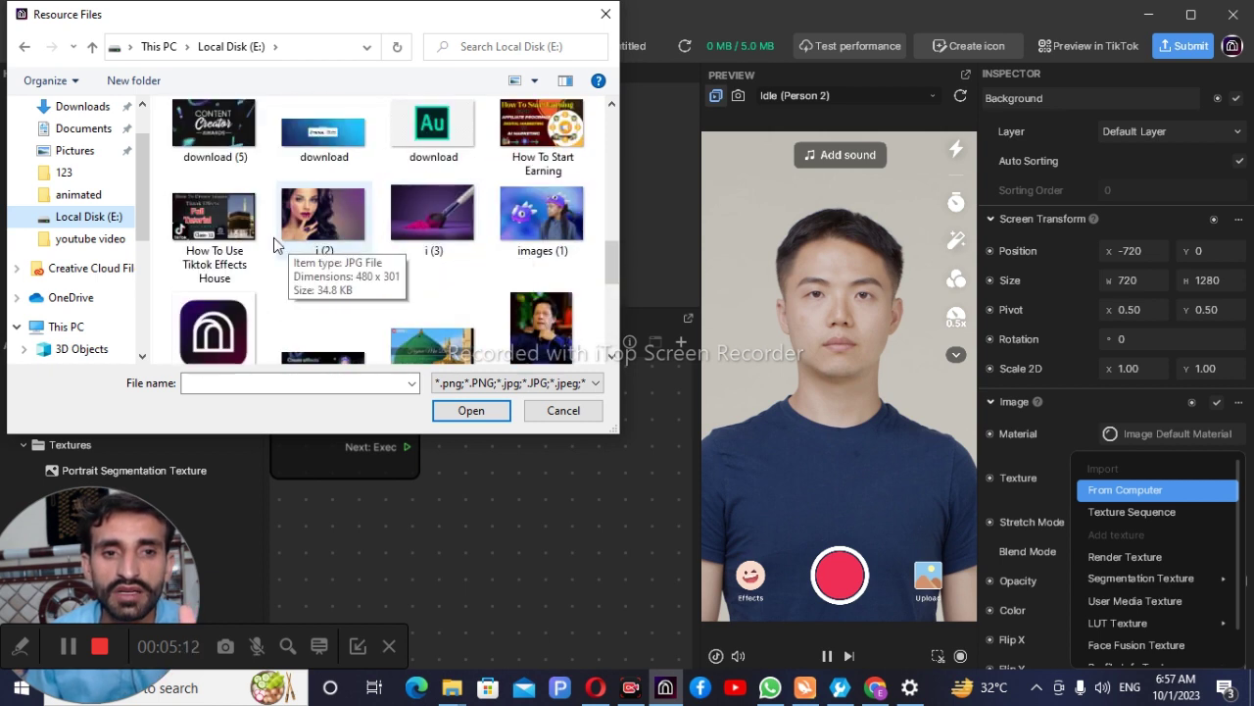
scroll(398, 223, up, 3)
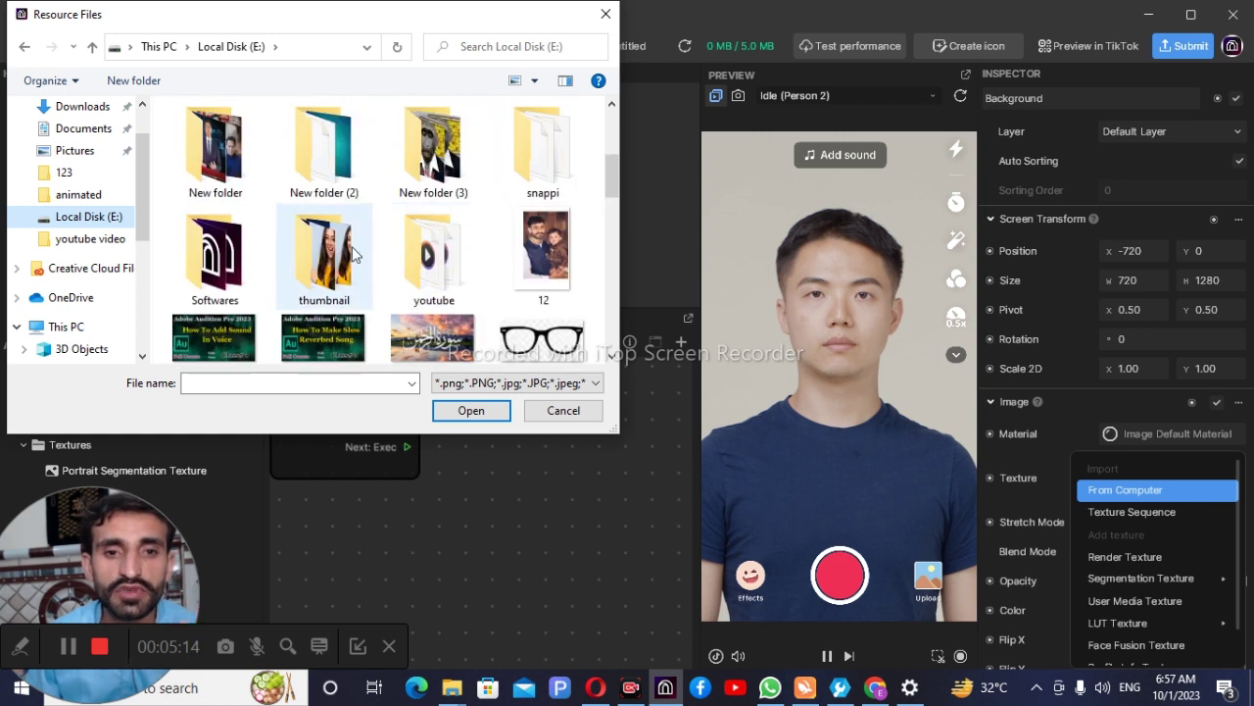
click(546, 259)
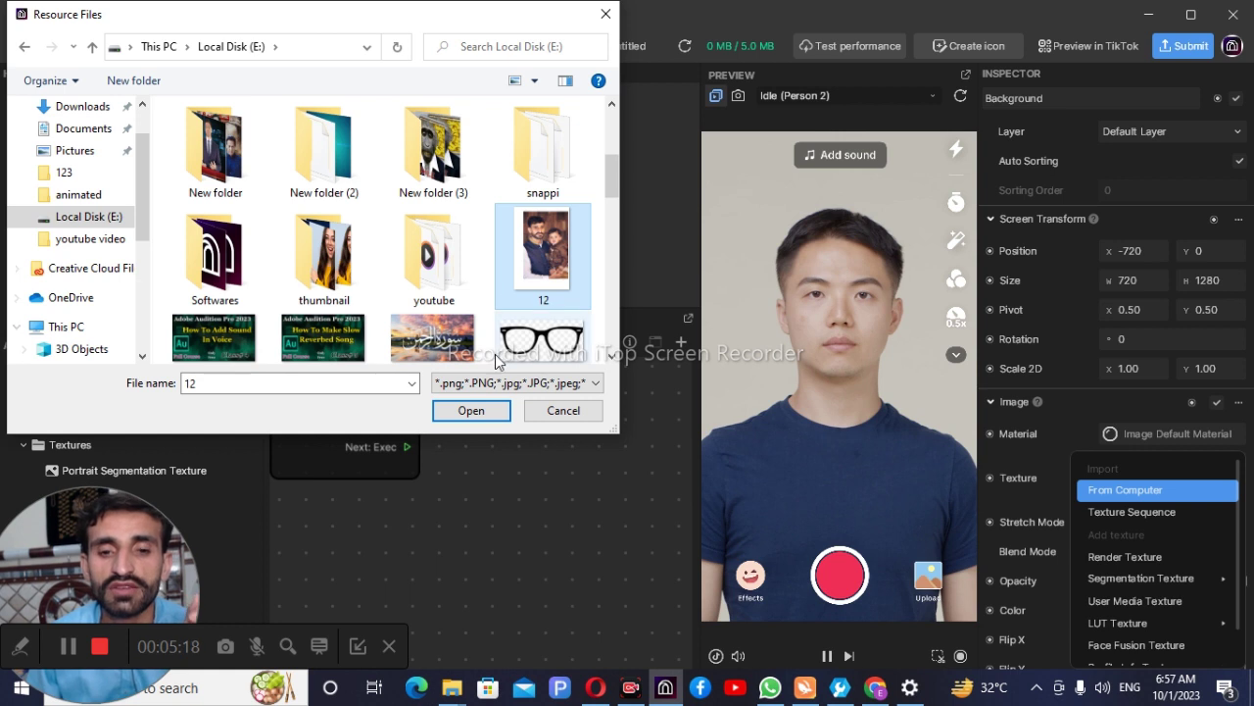
click(472, 411)
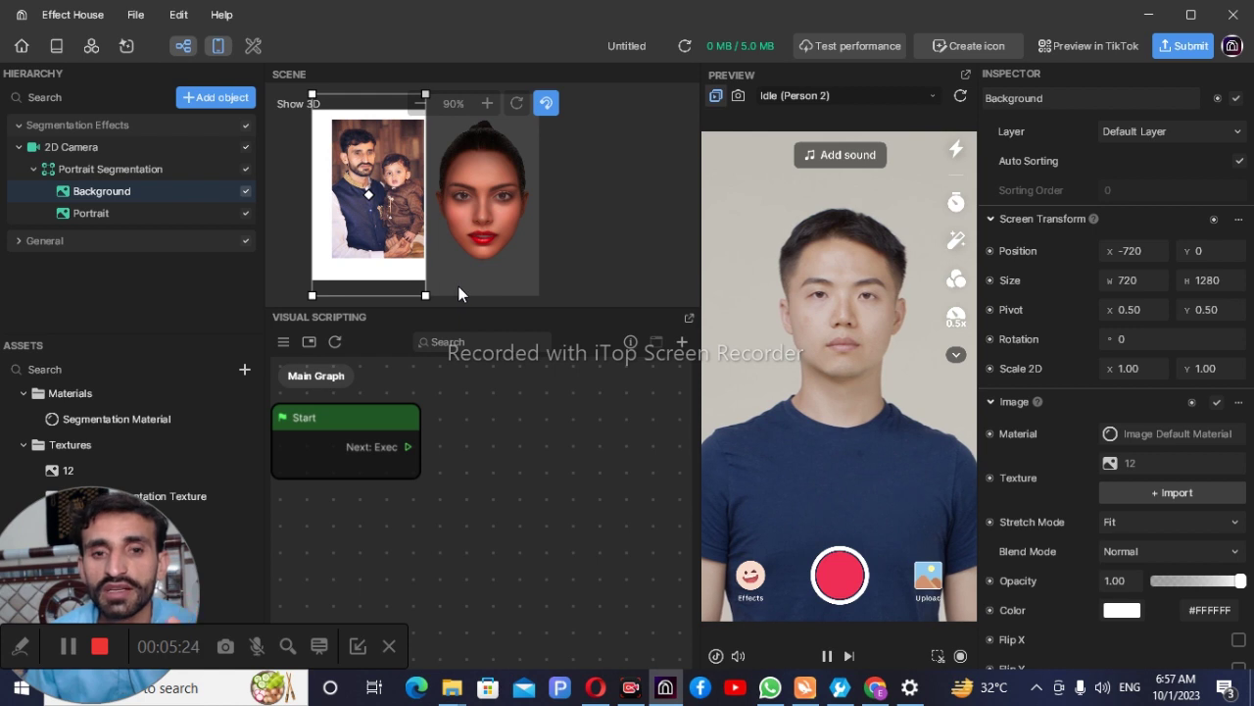
- Enlarge the Background image to about 963 by 1711 and place it at about X -121, Y 0 so it fills the frame
drag(328, 236, 480, 237)
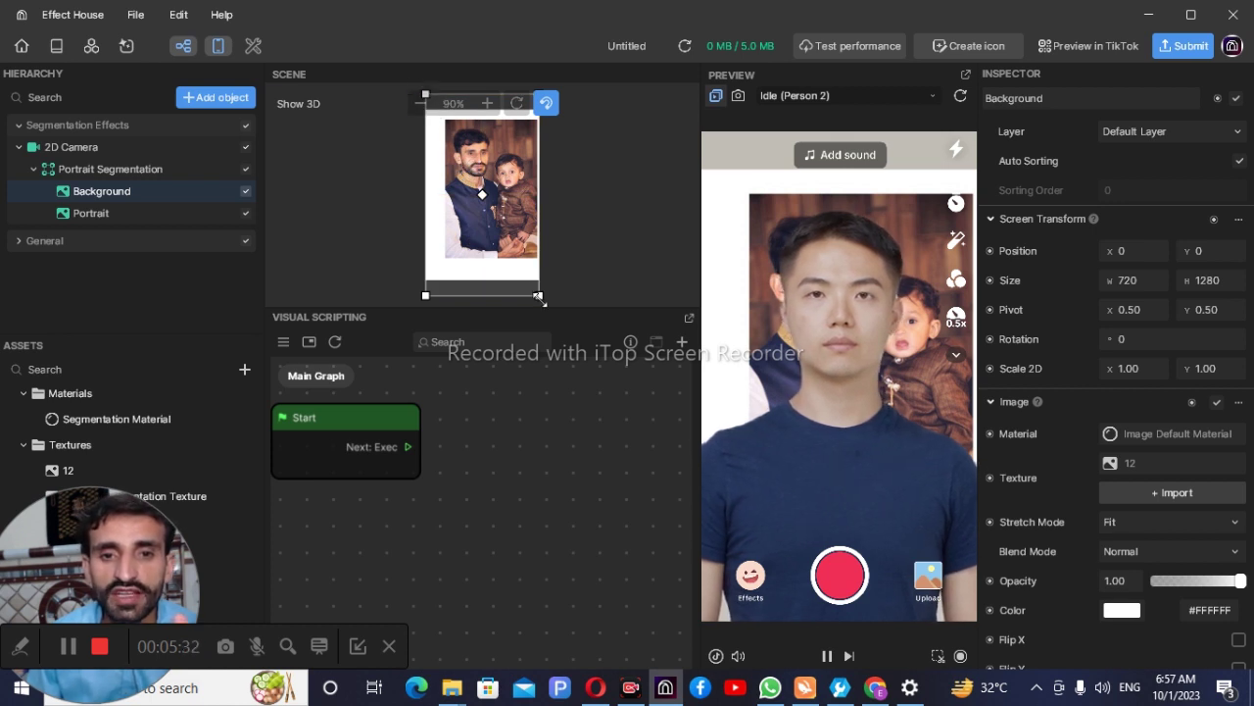
drag(538, 295, 576, 364)
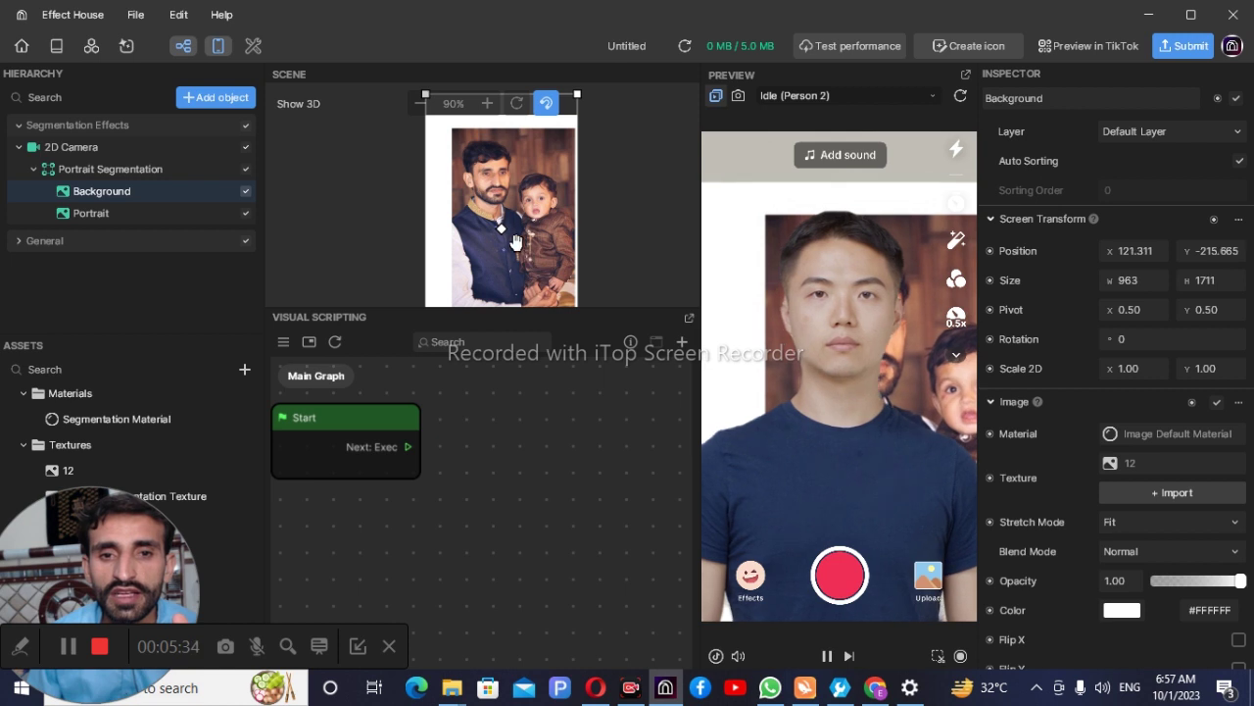
drag(516, 241, 483, 206)
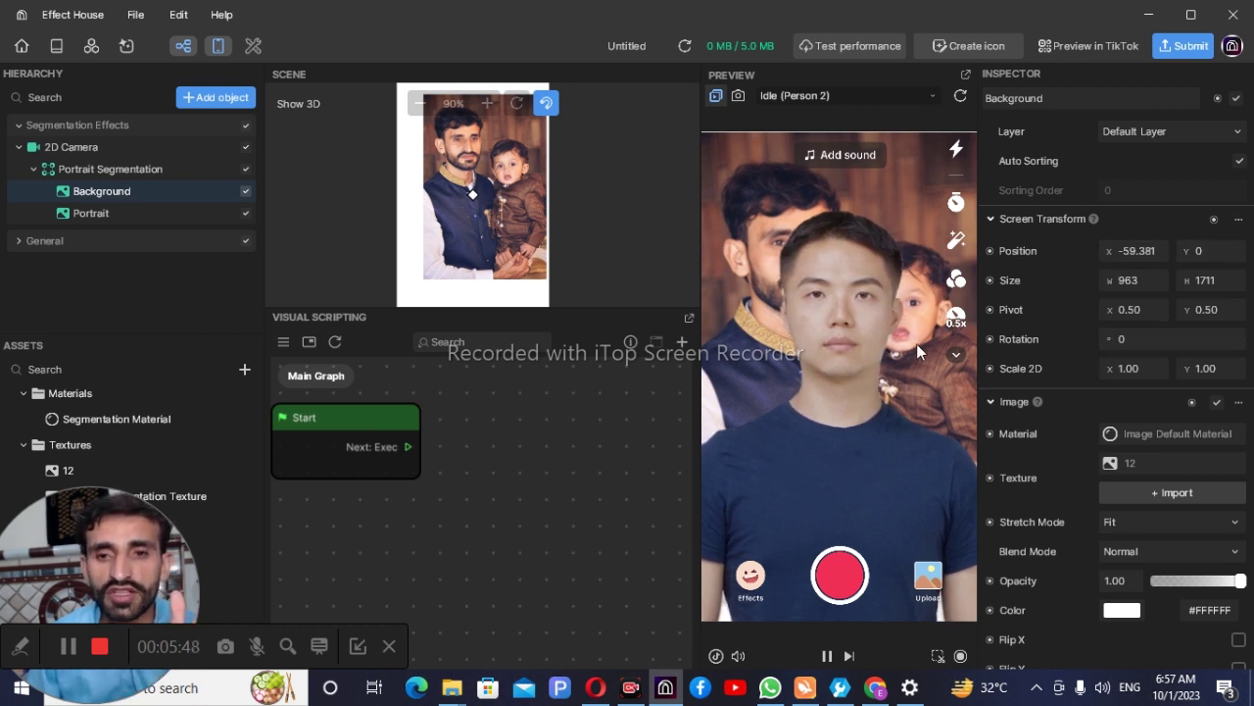
mouse_move(510, 239)
mouse_down()
mouse_move(507, 211)
mouse_move(515, 230)
mouse_up()
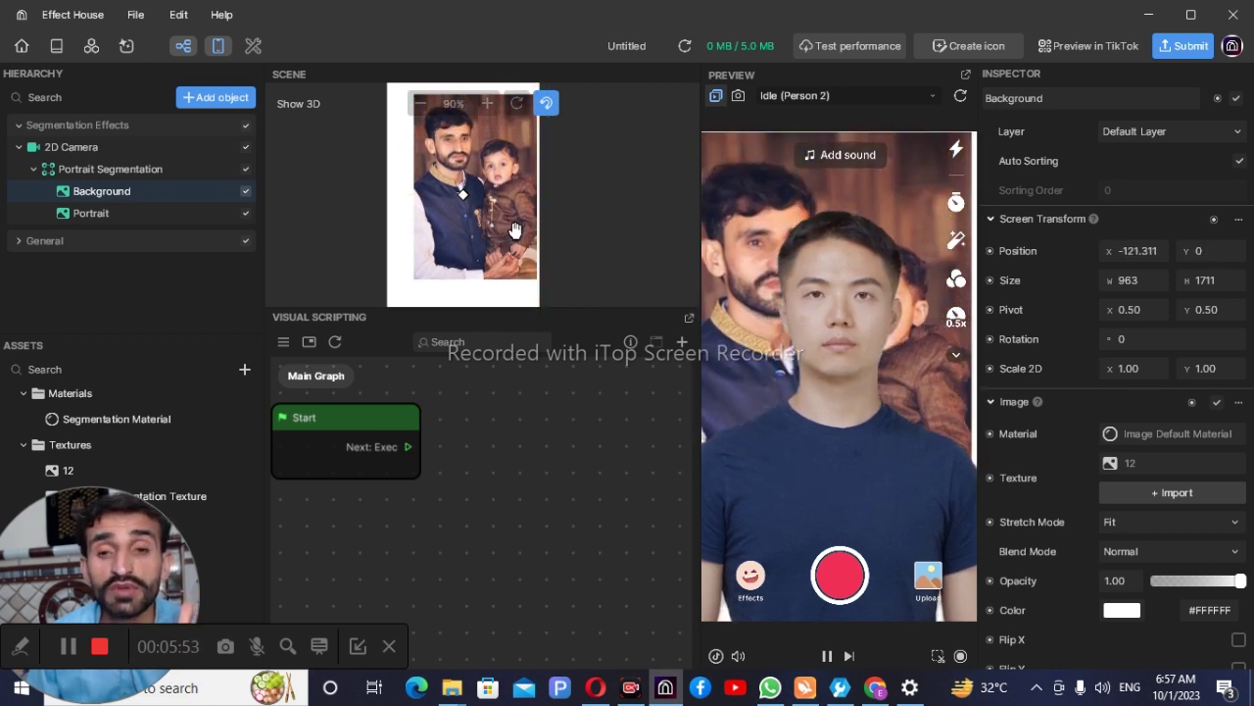
- Add a 3D Text object to the scene
click(217, 98)
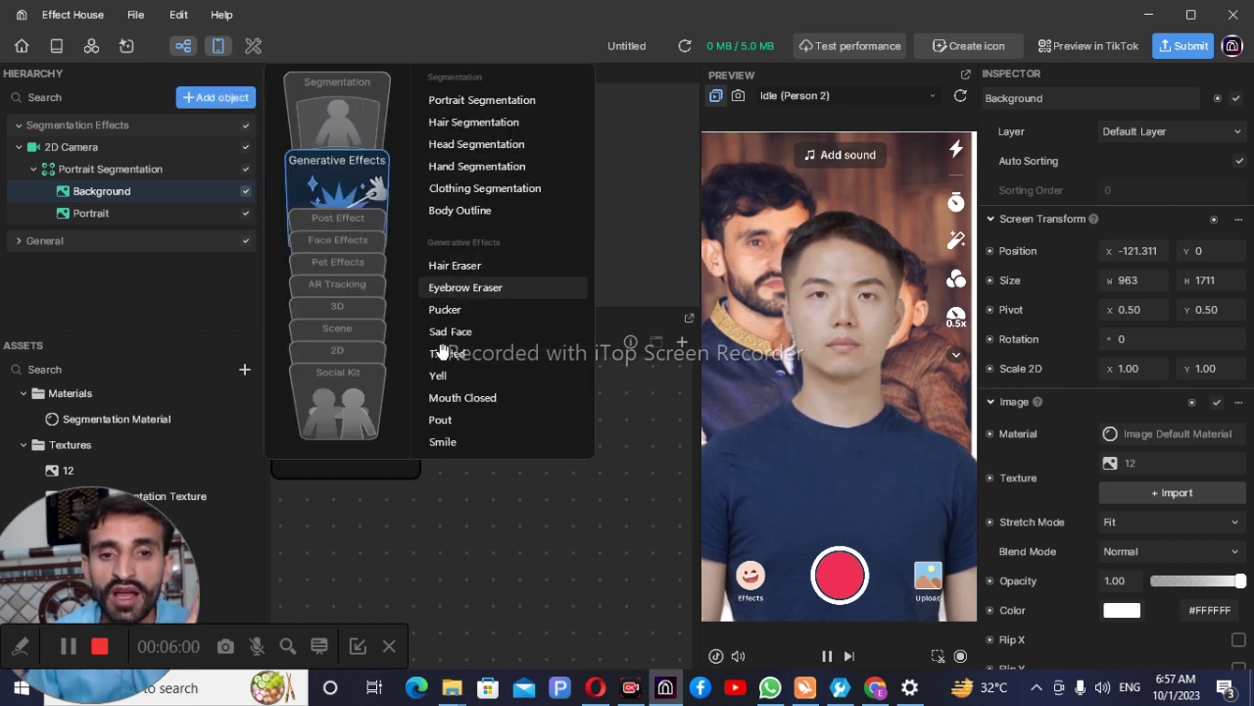
scroll(445, 350, down, 8)
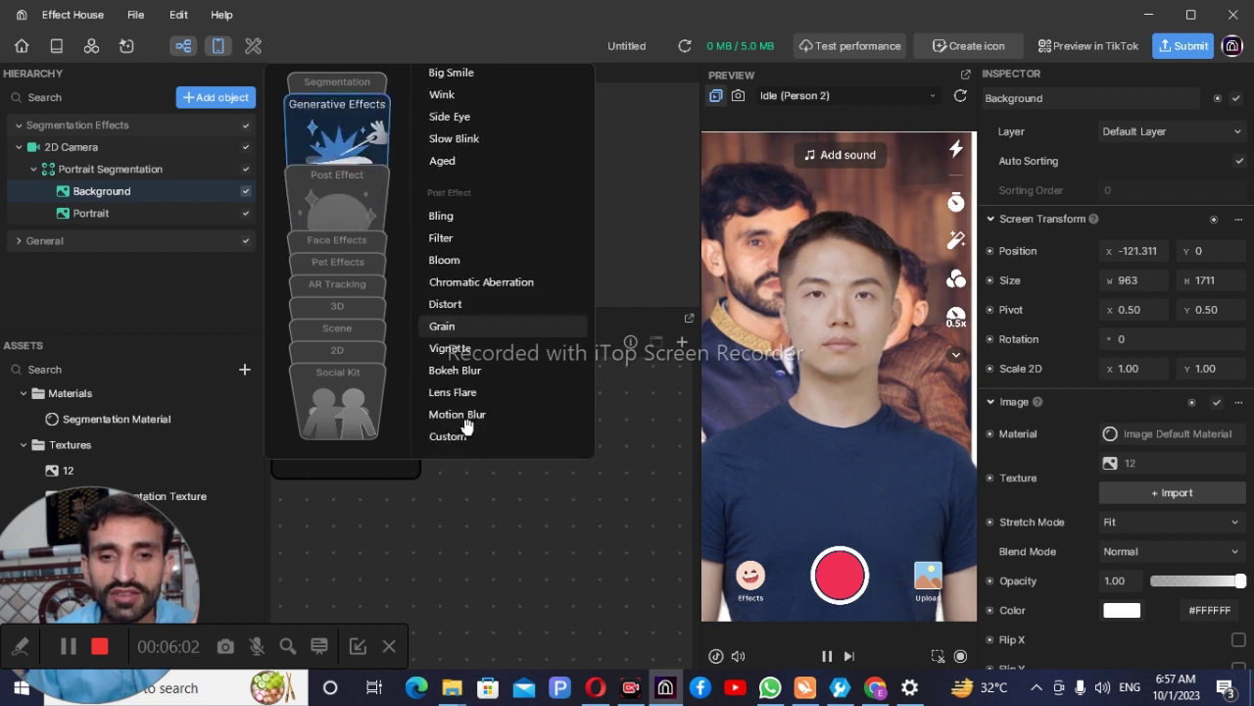
scroll(465, 425, down, 7)
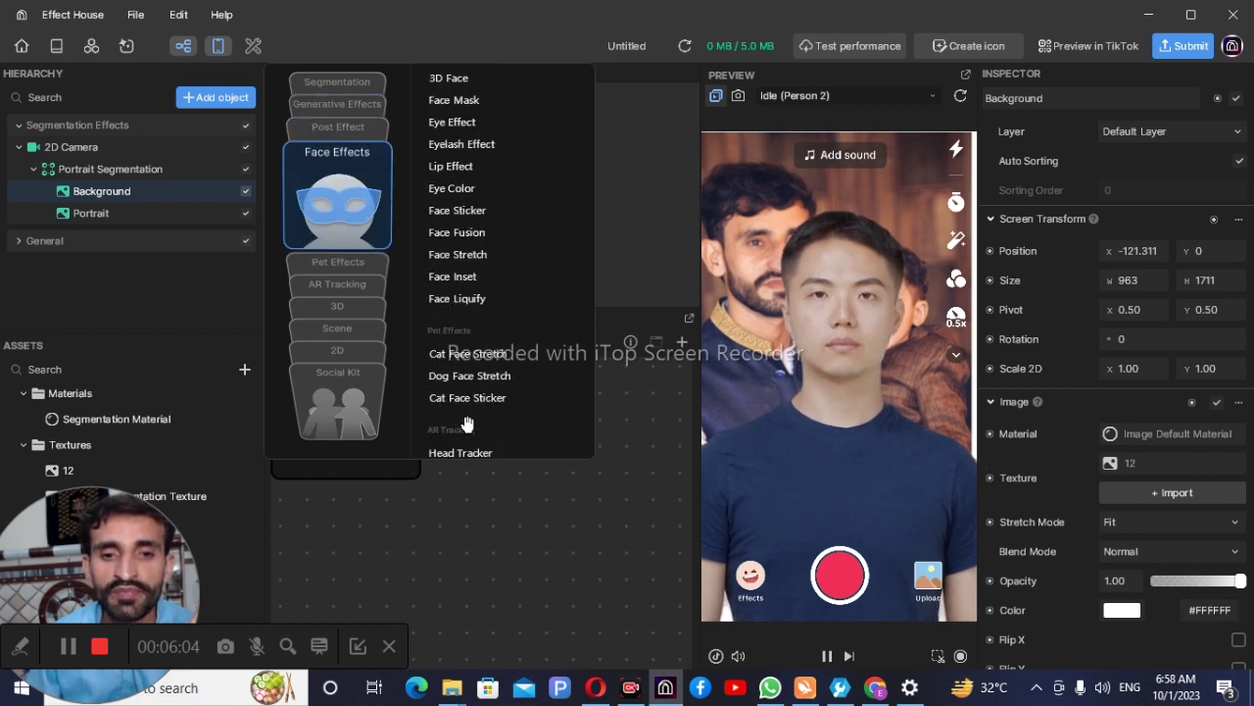
scroll(468, 423, down, 5)
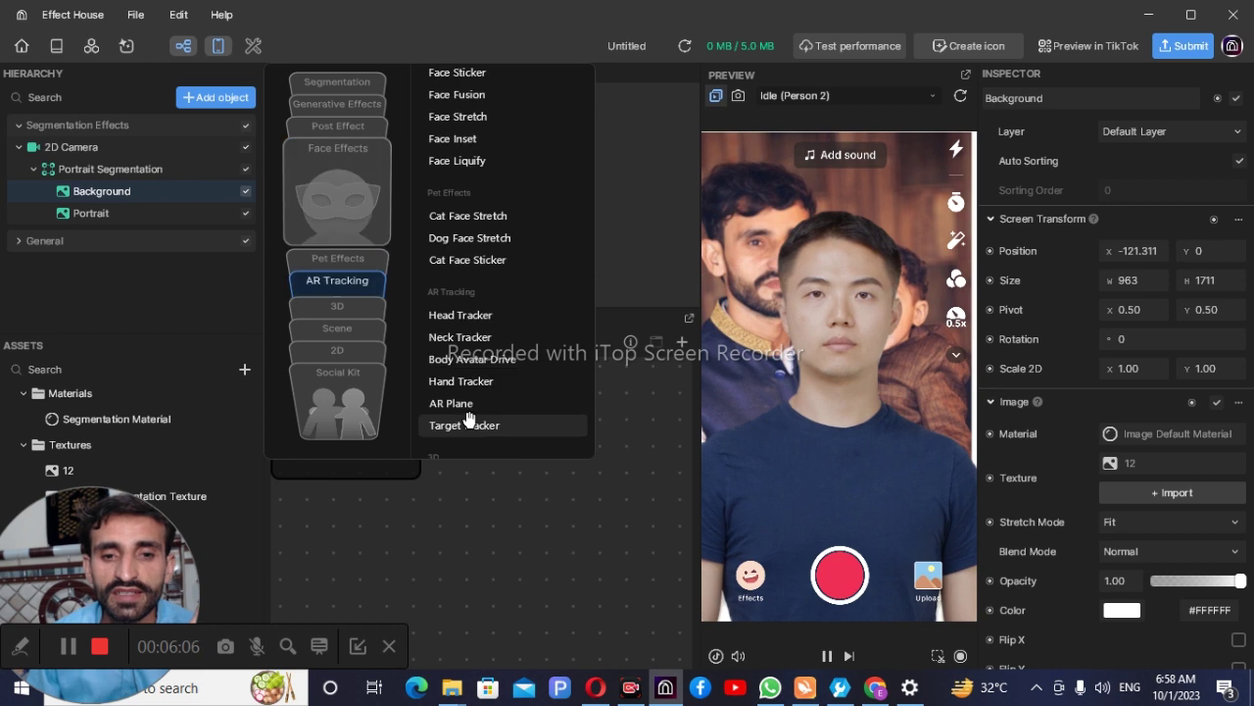
scroll(469, 419, down, 5)
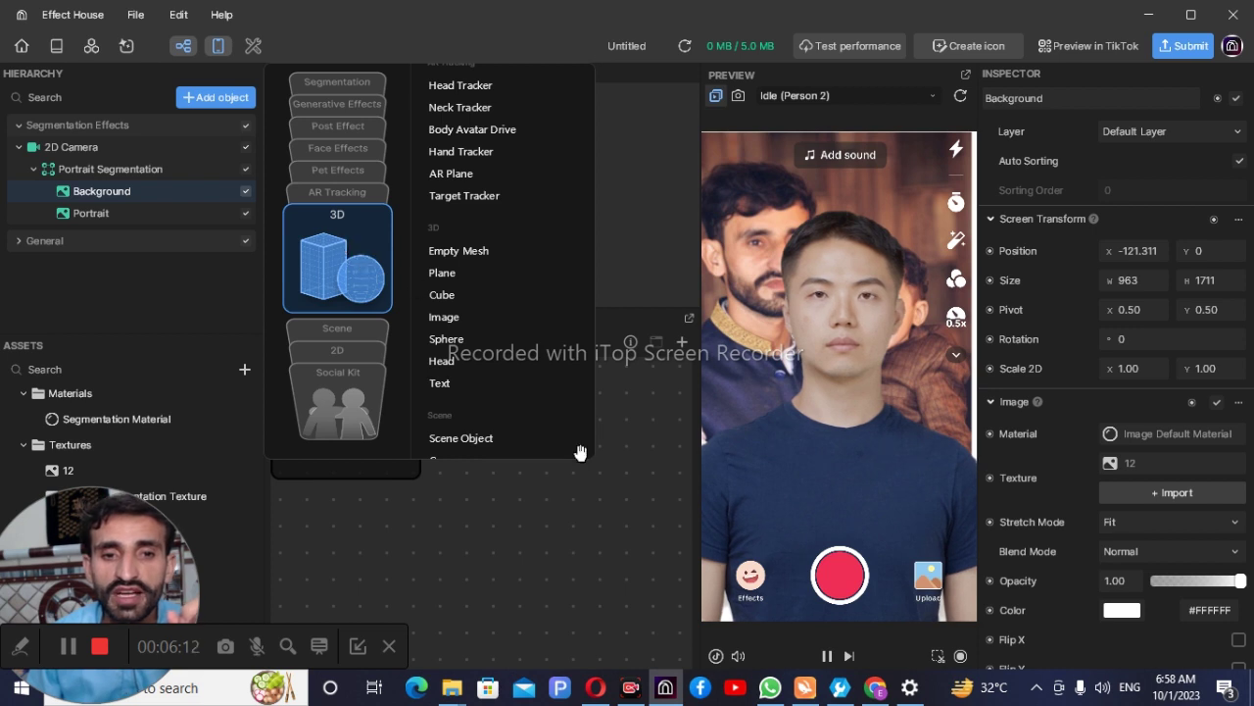
click(448, 383)
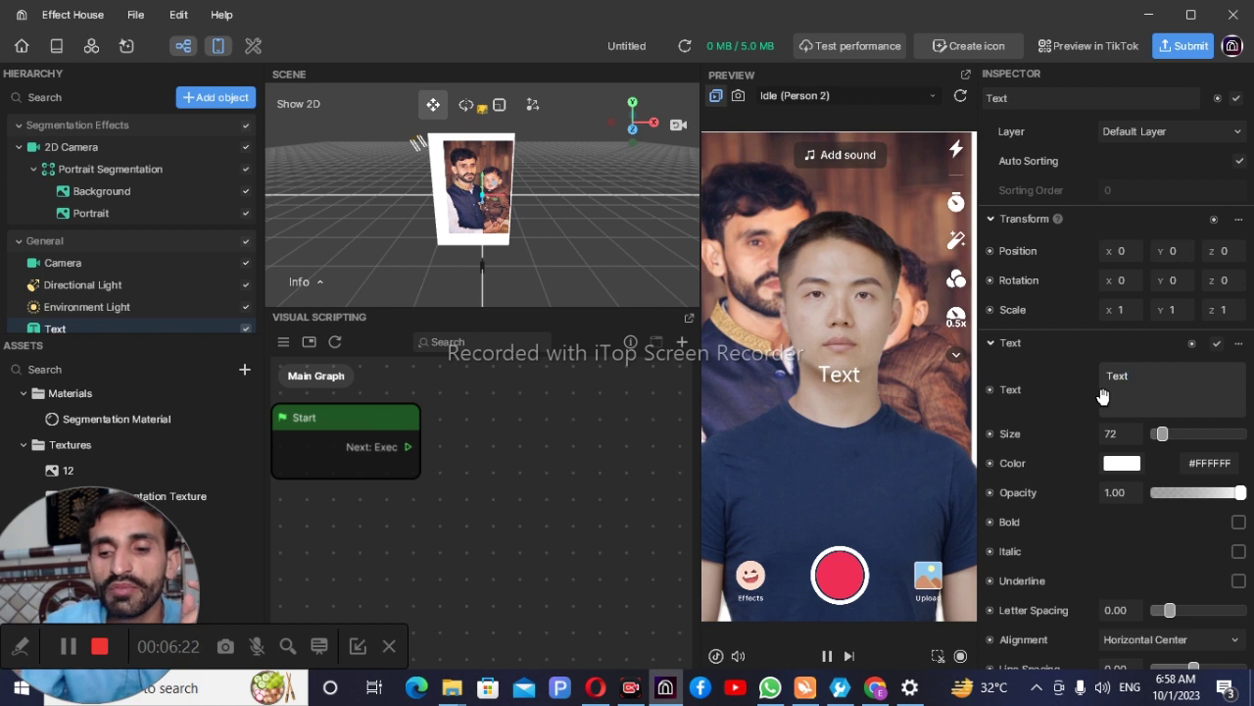
- Replace the Text object's default wording with the person's name and enlarge its size to 183
key(BackSpace)
key(BackSpace)
key(BackSpace)
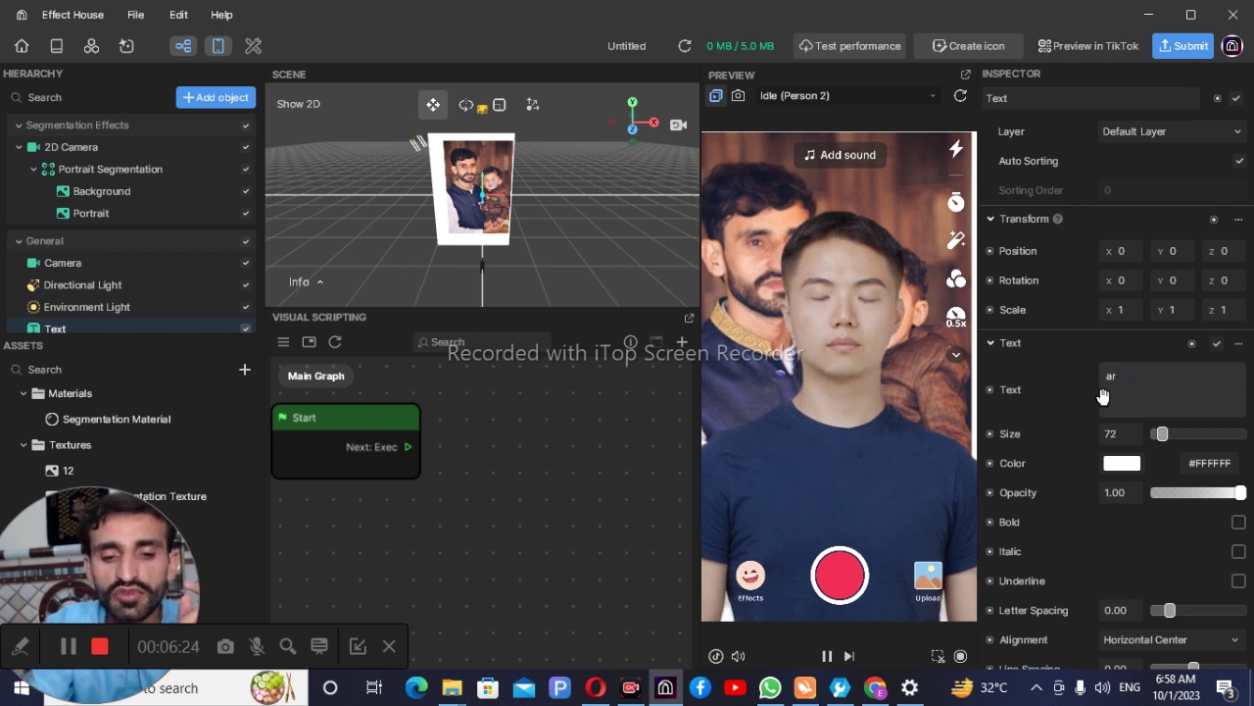
text(arsalan)
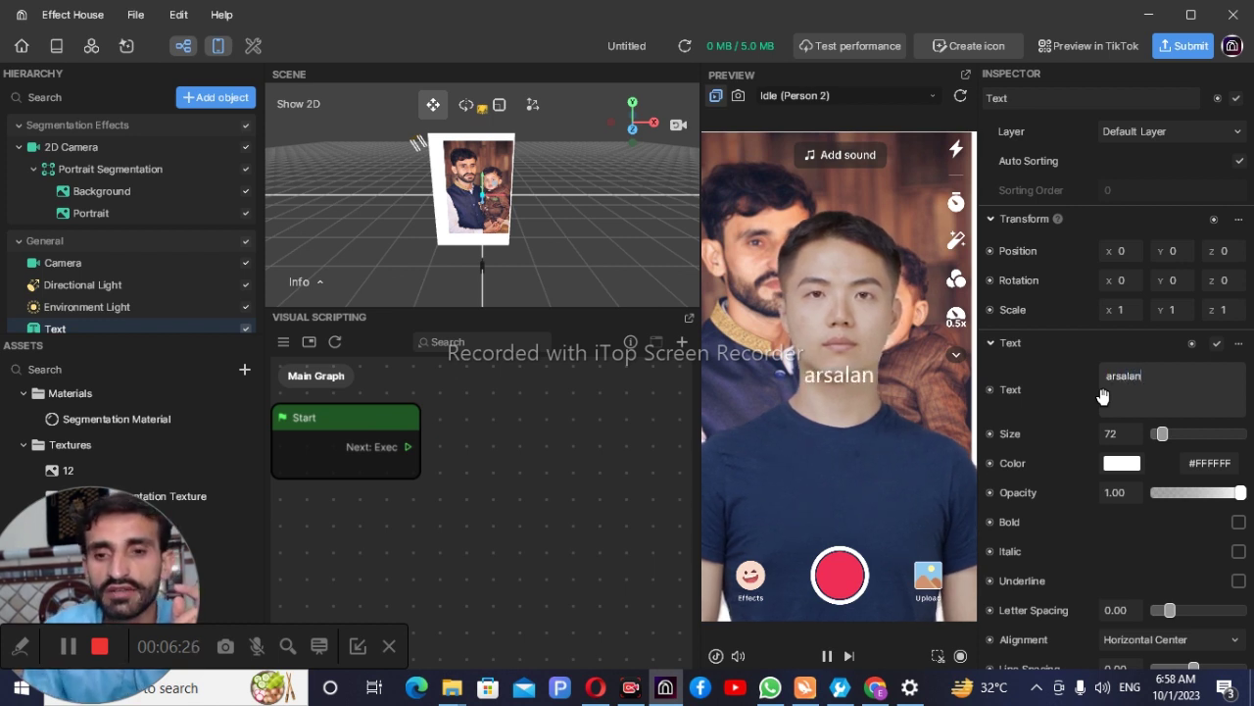
drag(1168, 434, 1169, 435)
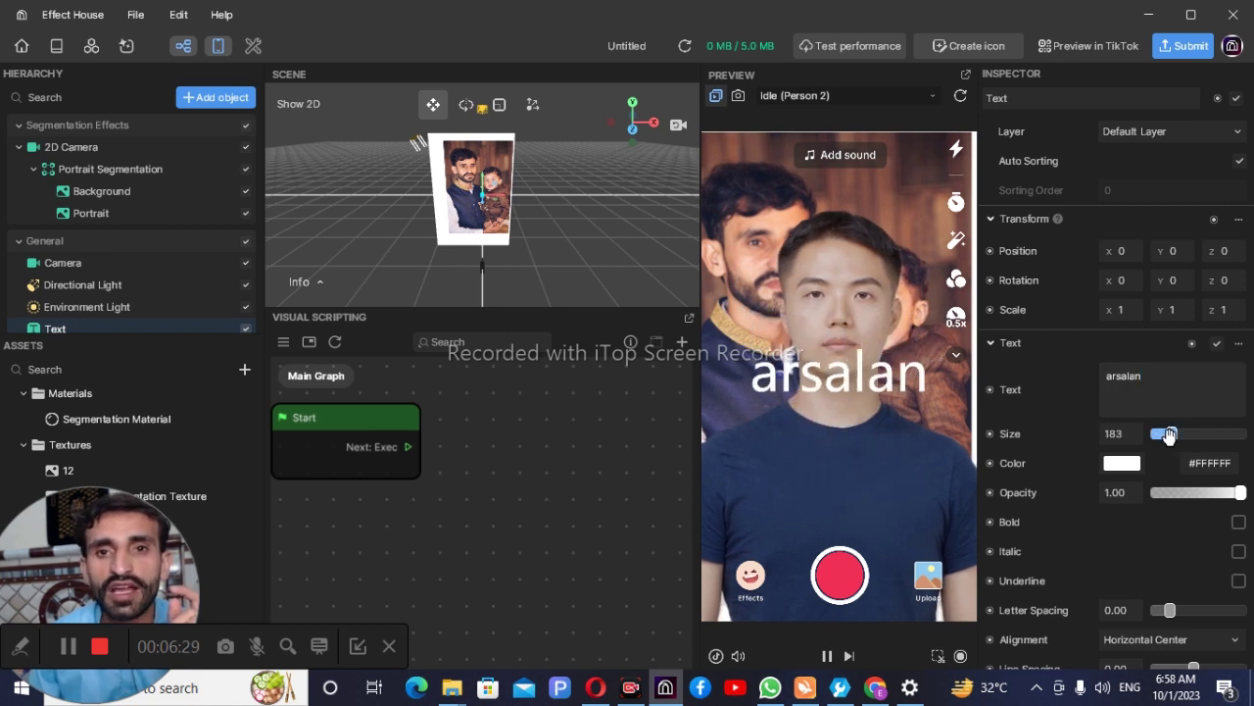
- Change the text colour to dark red #9D0909
click(1122, 464)
click(1086, 425)
click(1081, 399)
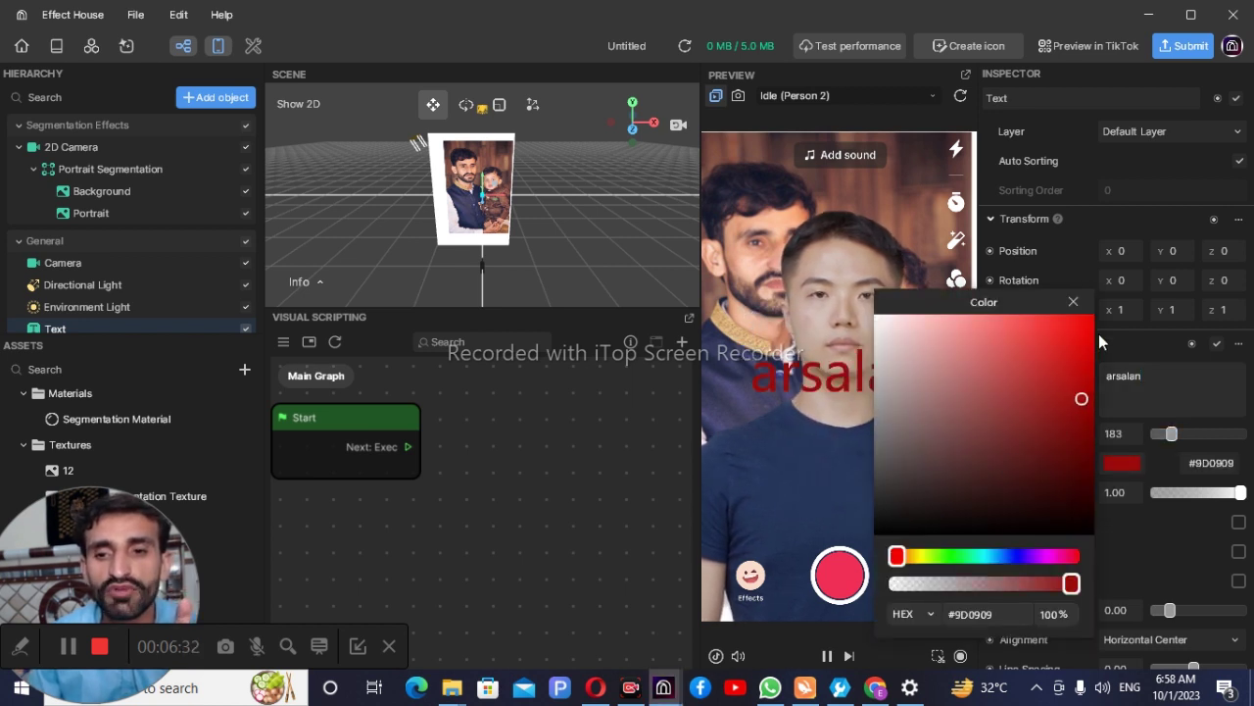
click(1105, 510)
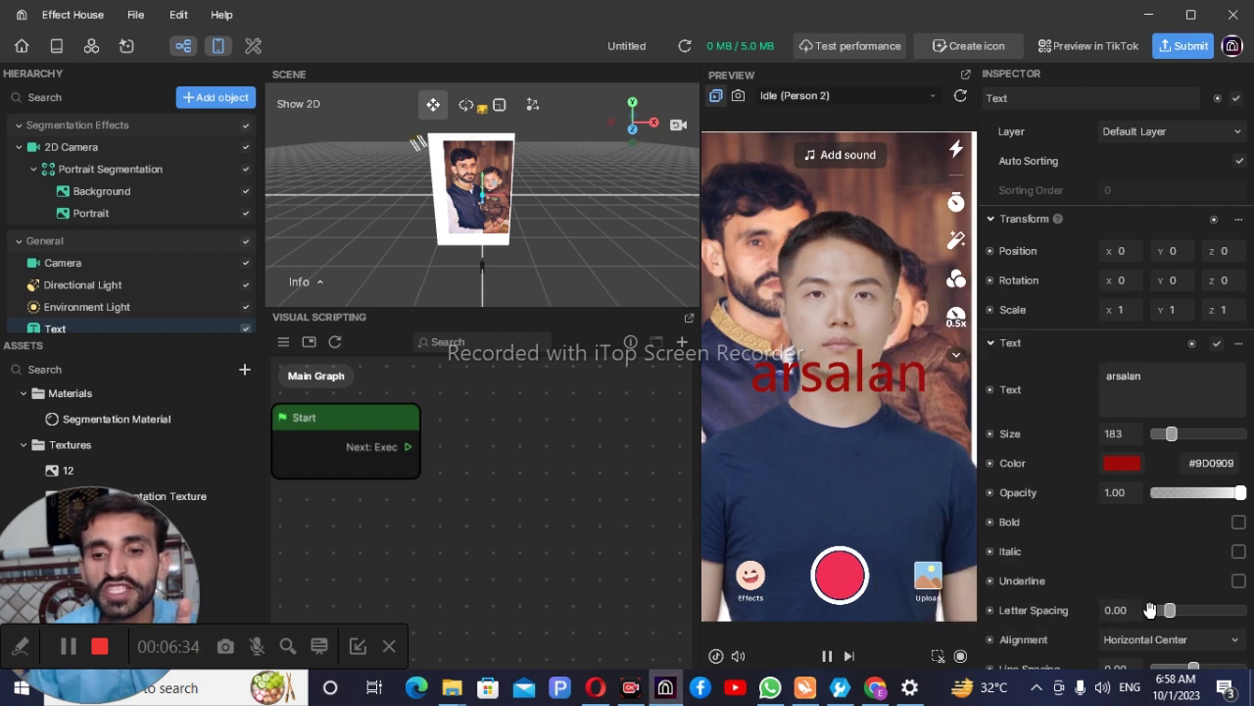
- Try adjusting the text's letter spacing and set its line spacing to -0.40
scroll(1150, 609, down, 2)
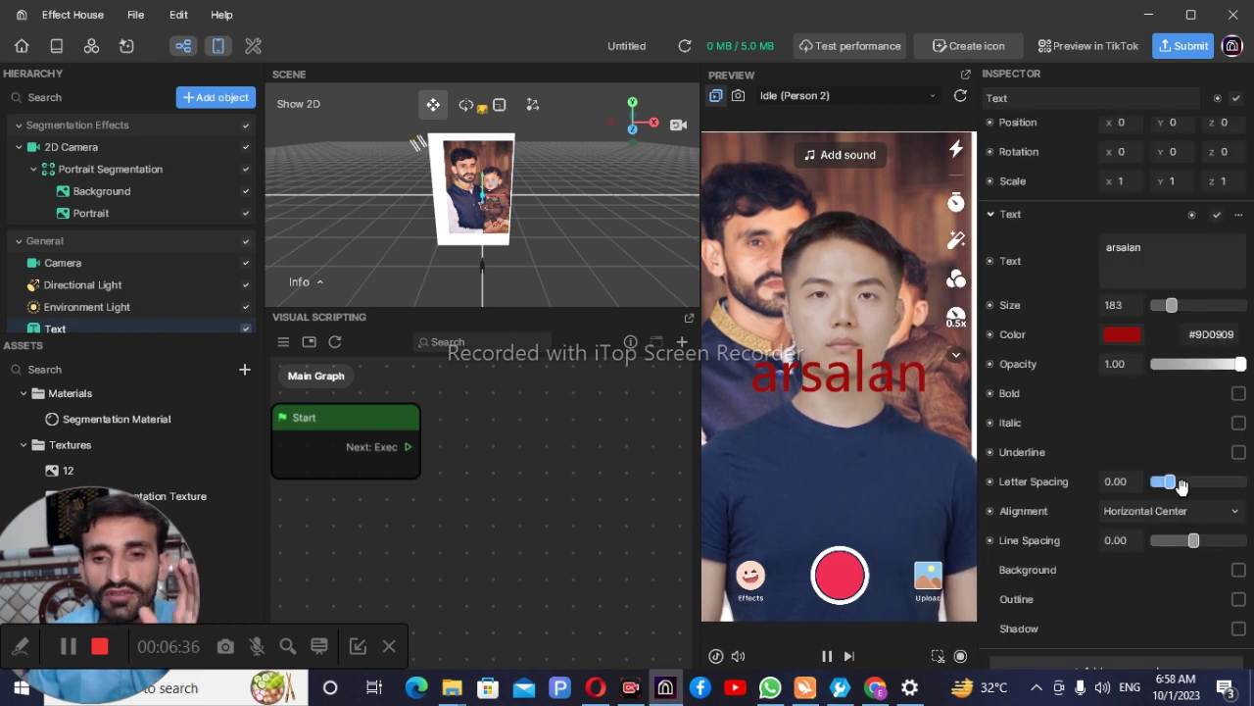
mouse_move(1181, 486)
mouse_down()
mouse_move(1196, 482)
mouse_move(1171, 497)
mouse_up()
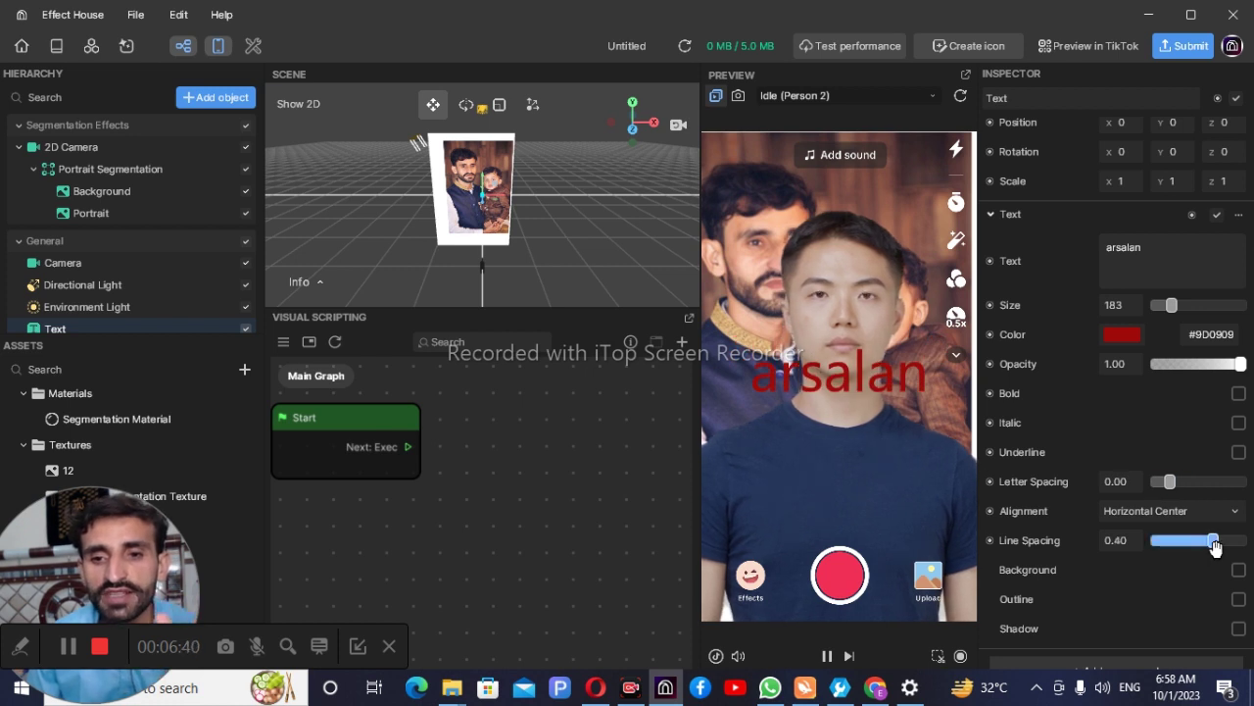
drag(1194, 551, 1172, 542)
scroll(1086, 553, down, 1)
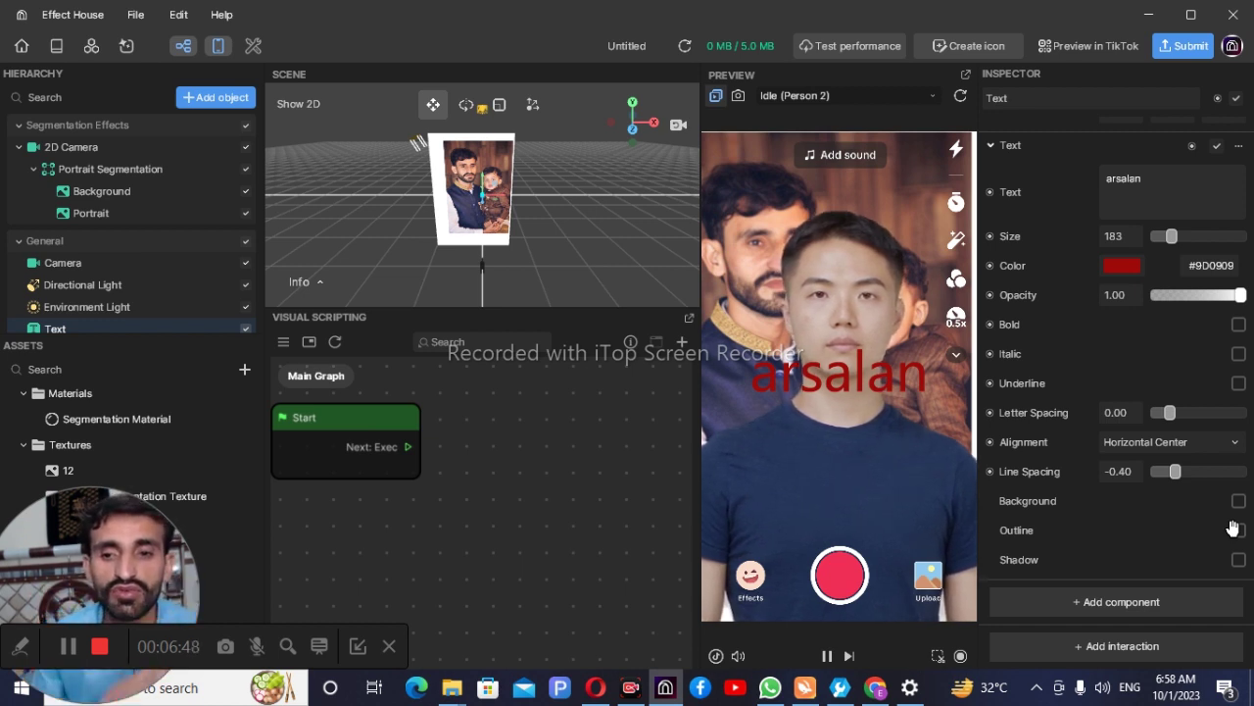
- Move the Text object along the depth axis to about Z 8.31 so it appears larger in the frame
scroll(1107, 353, up, 4)
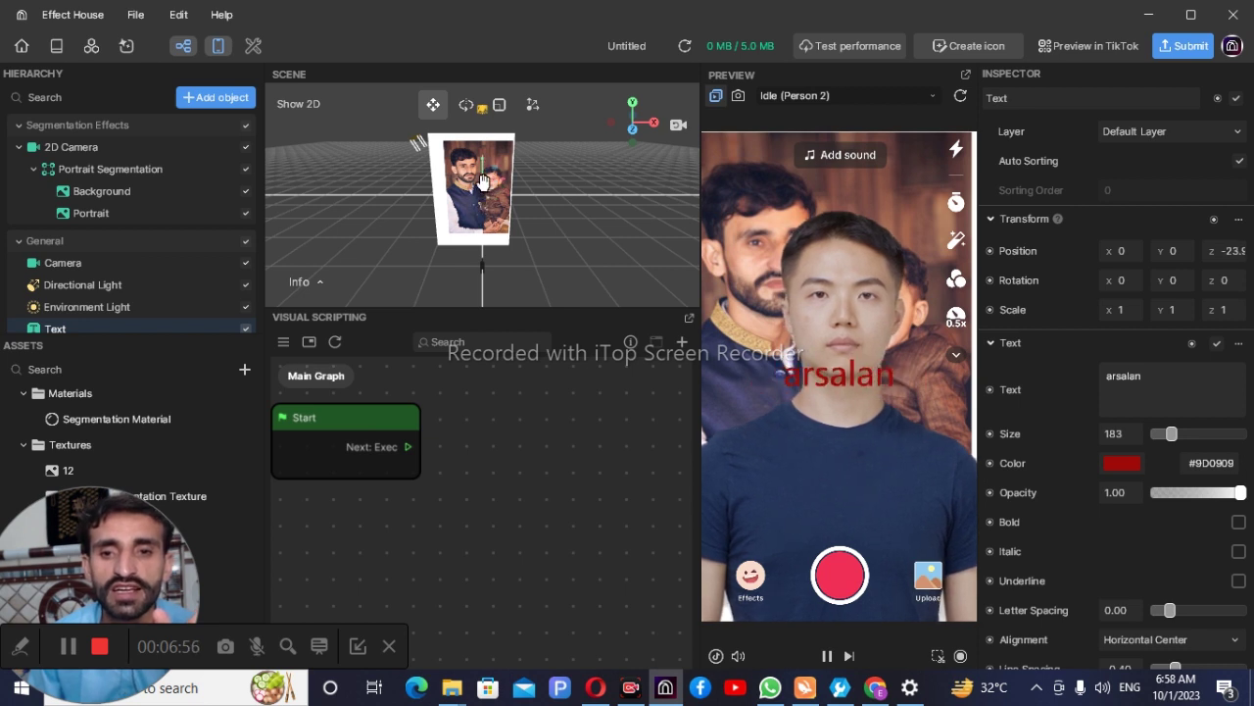
drag(481, 202, 484, 211)
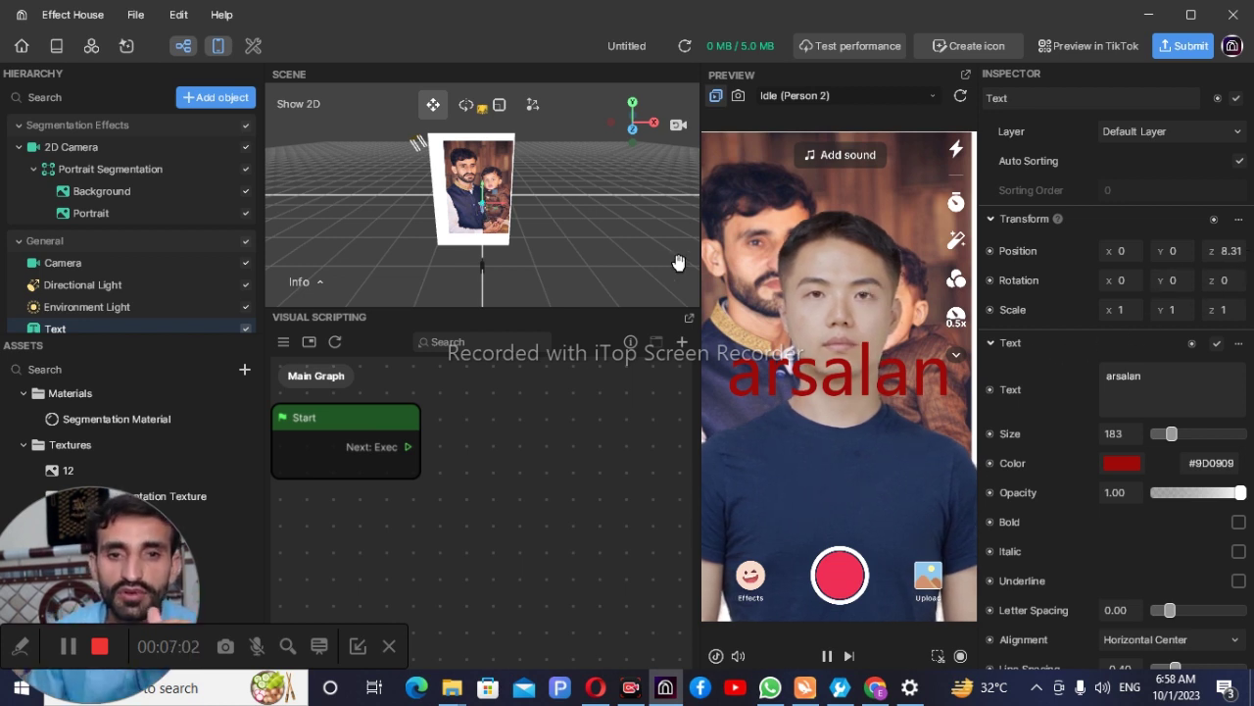
click(480, 232)
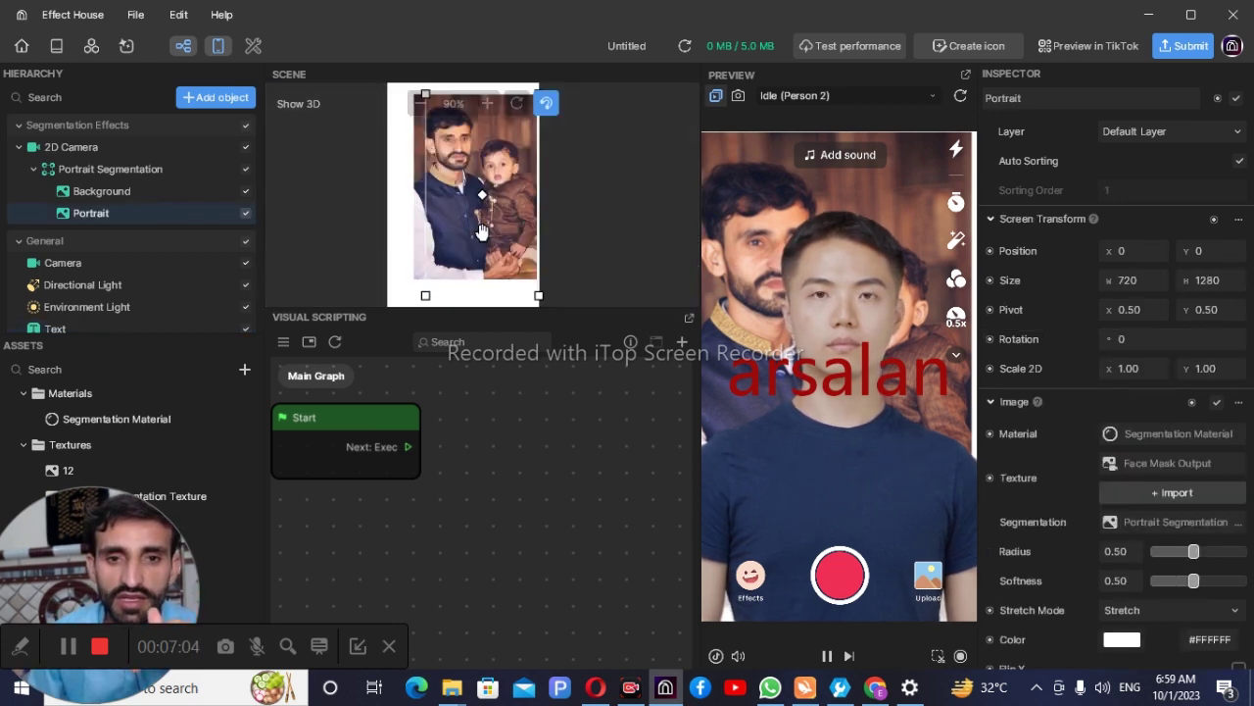
- Move the Text object down to about Y -9.41 so it sits across the person's chest
click(87, 328)
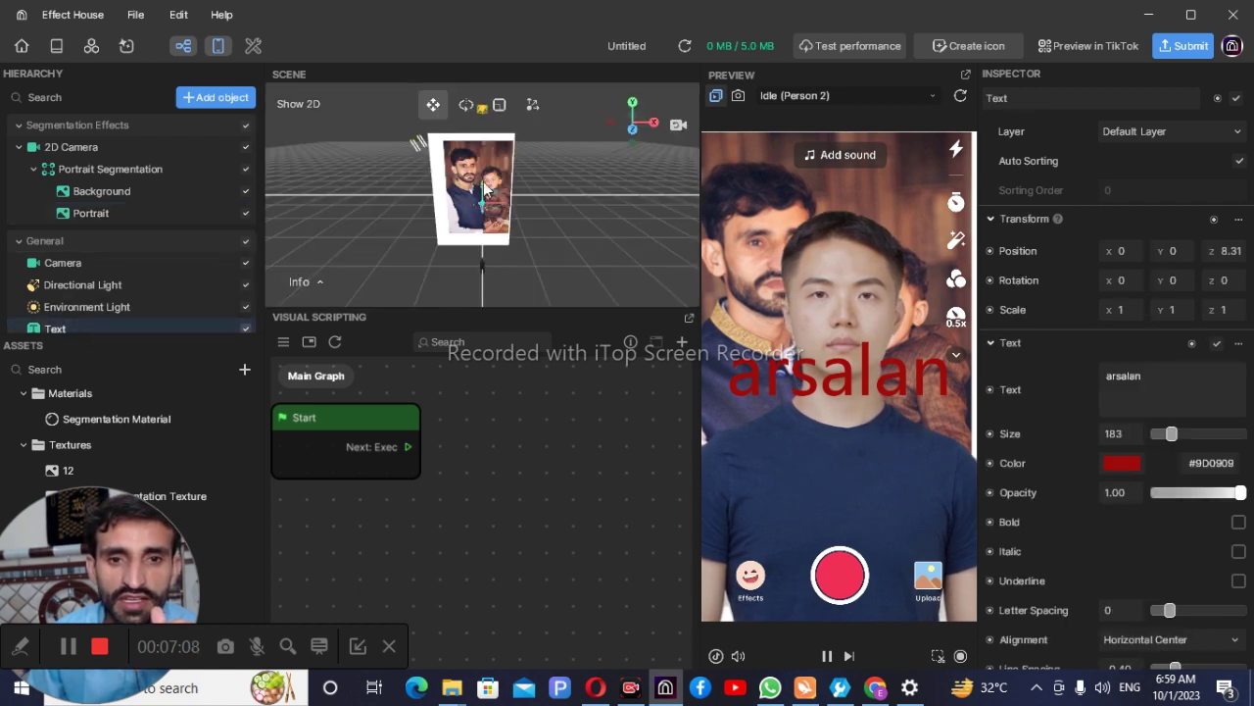
drag(487, 189, 490, 175)
mouse_move(486, 157)
mouse_down()
mouse_move(481, 138)
mouse_move(480, 169)
mouse_up()
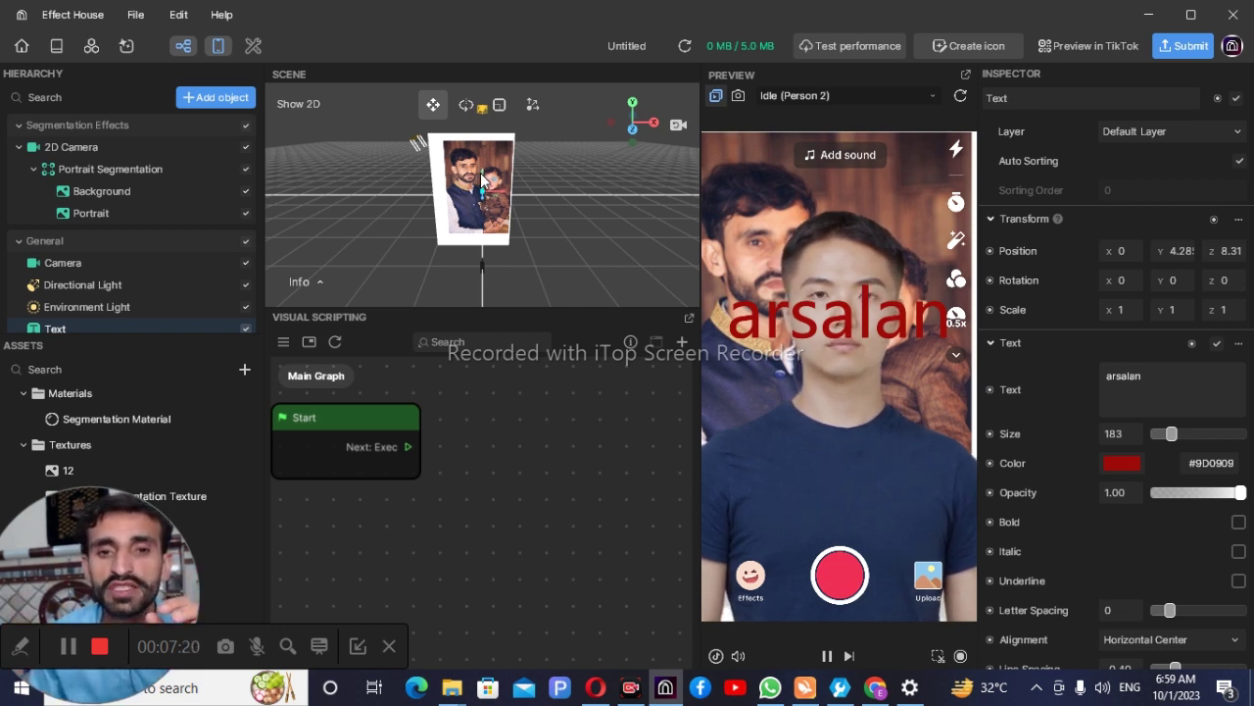
drag(481, 173, 482, 220)
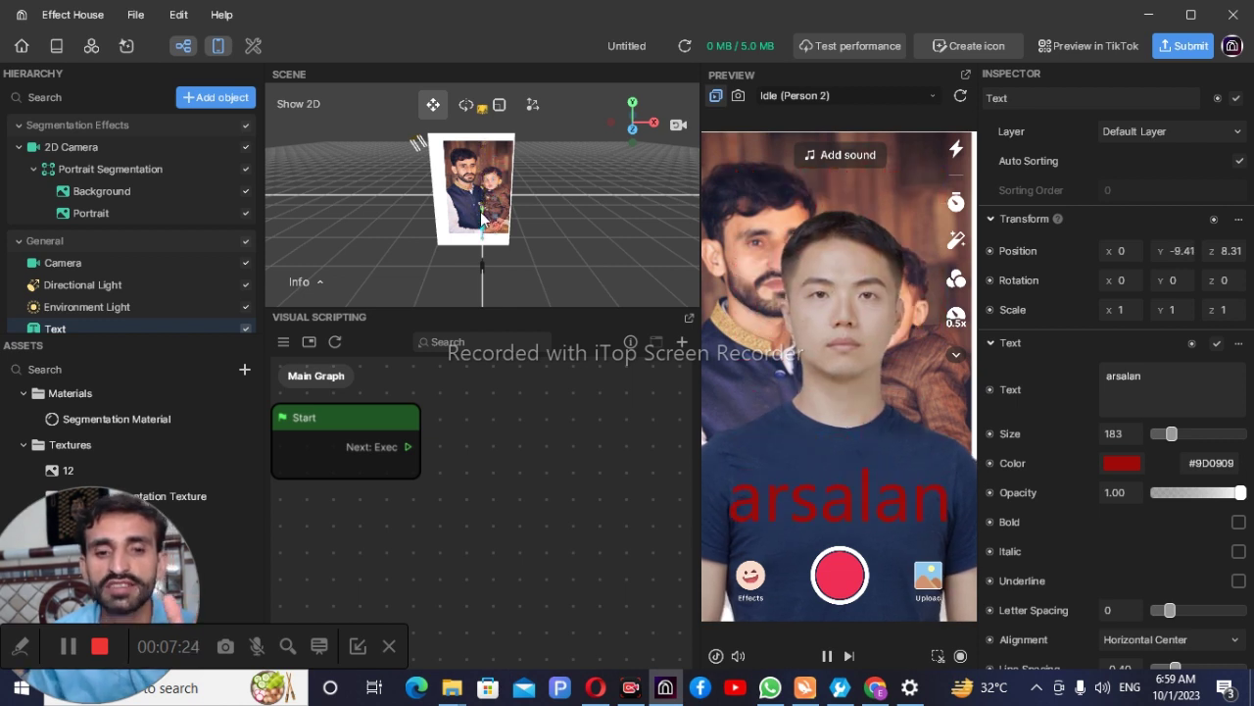